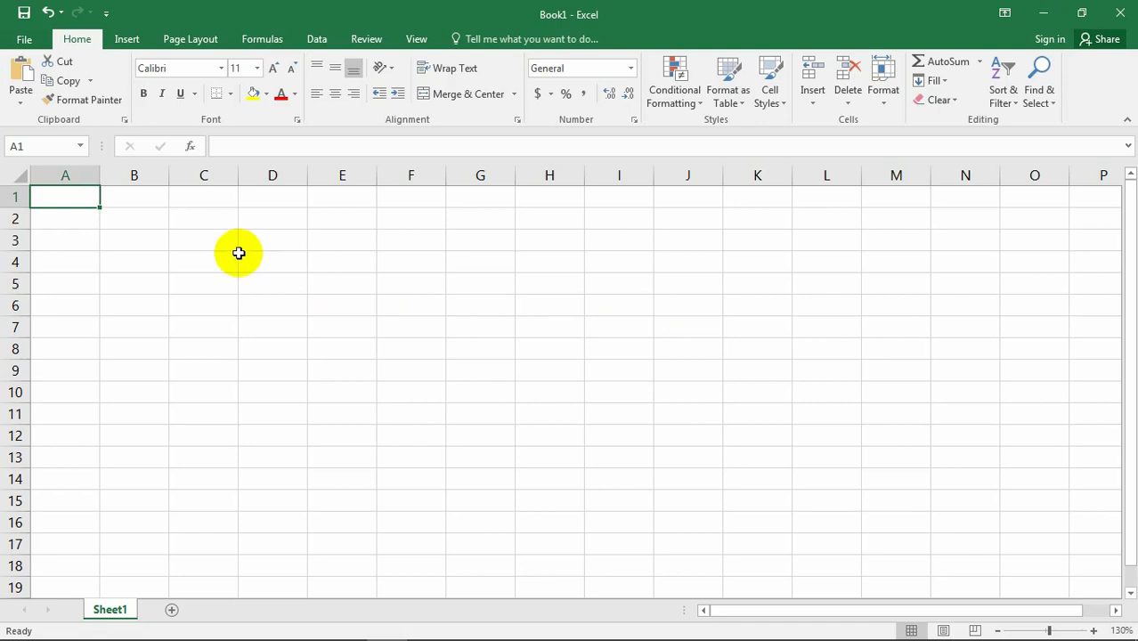
{"action": "left_click", "coordinate": [267, 260]}
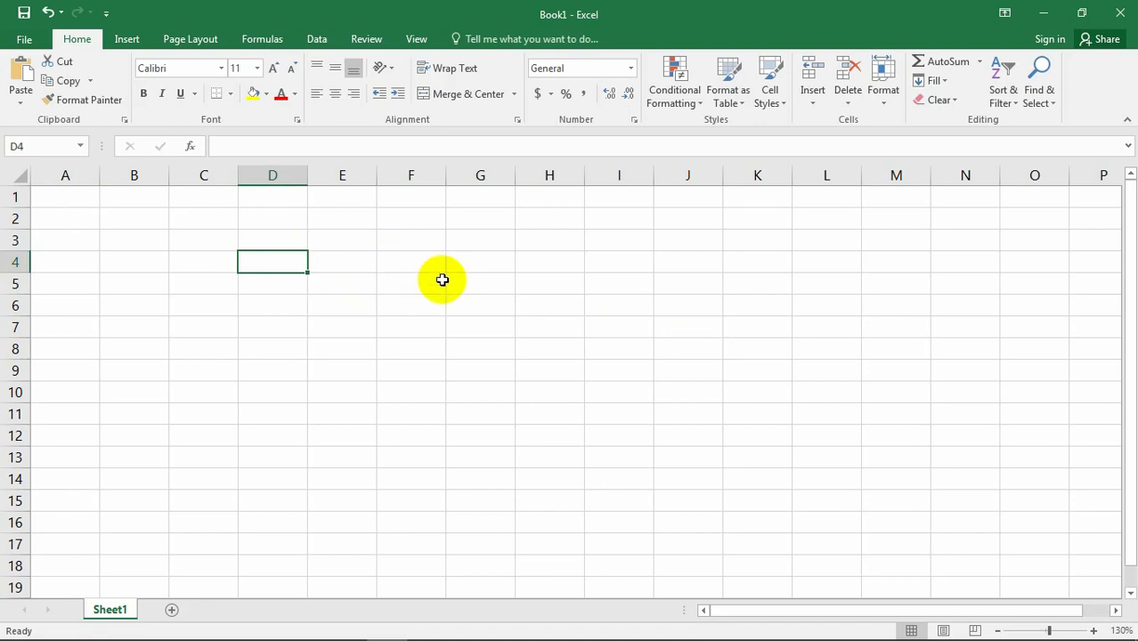
{"action": "left_click", "coordinate": [326, 276]}
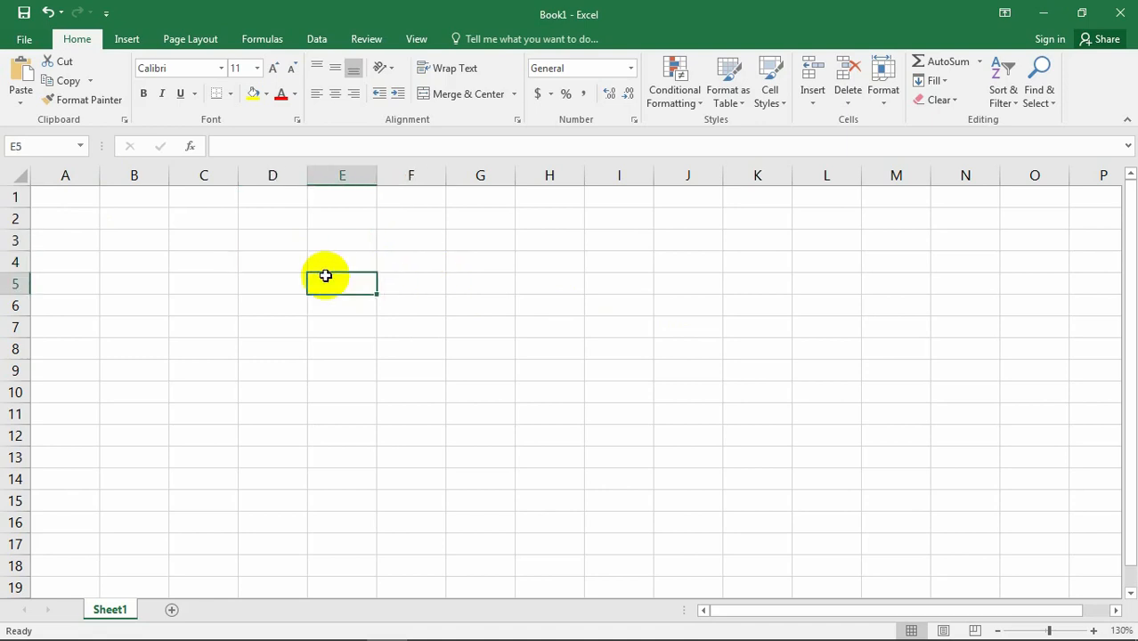
{"action": "left_click", "coordinate": [422, 266]}
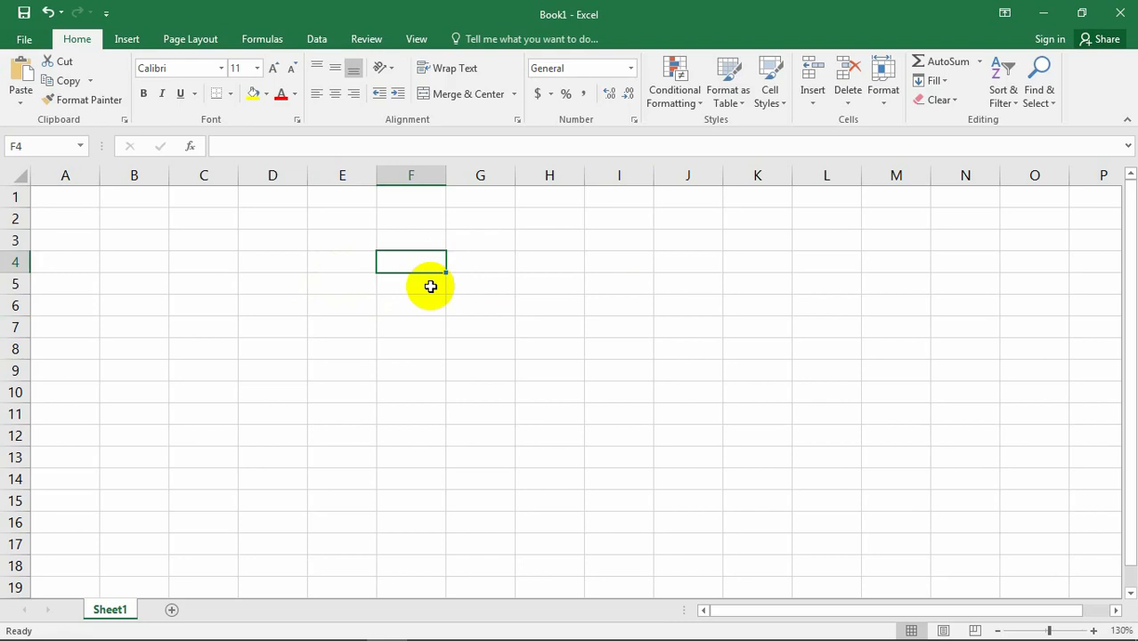
{"action": "left_click", "coordinate": [314, 262]}
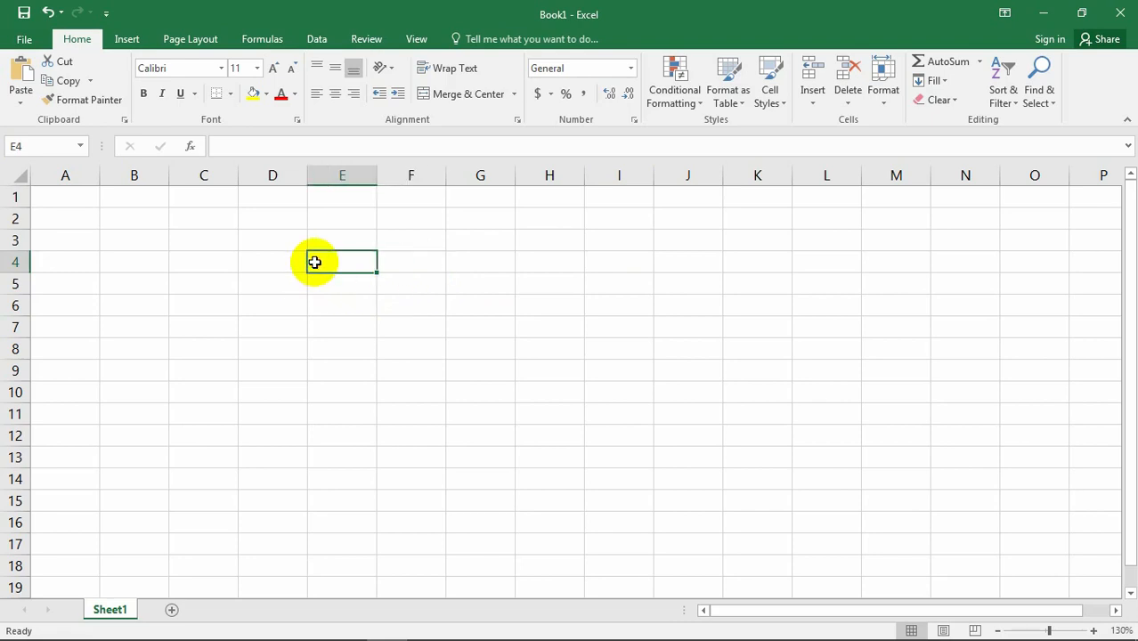
{"action": "left_click", "coordinate": [300, 285]}
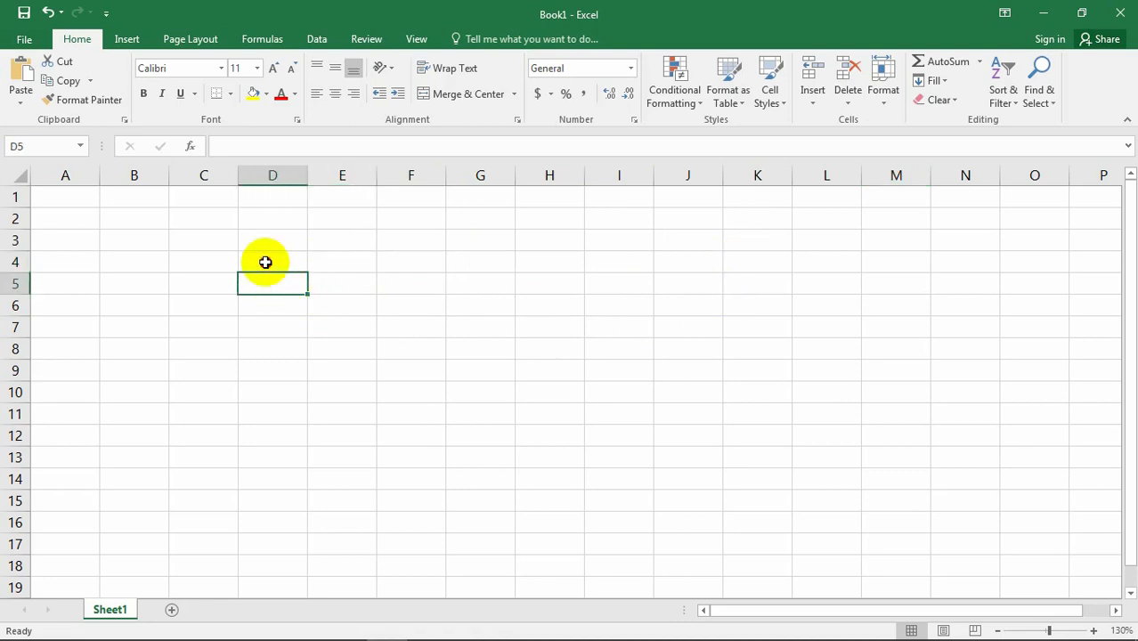
Enter the number 2 in cell D4 and the number 4 in cell E4.
{"action": "left_click", "coordinate": [265, 262]}
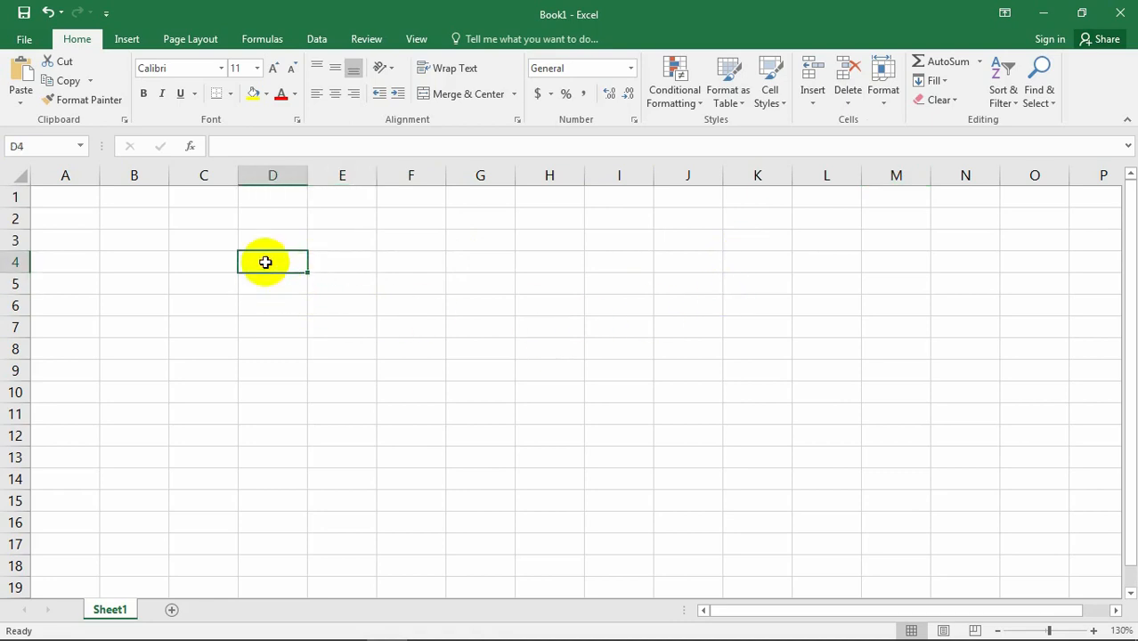
{"action": "type", "text": "2"}
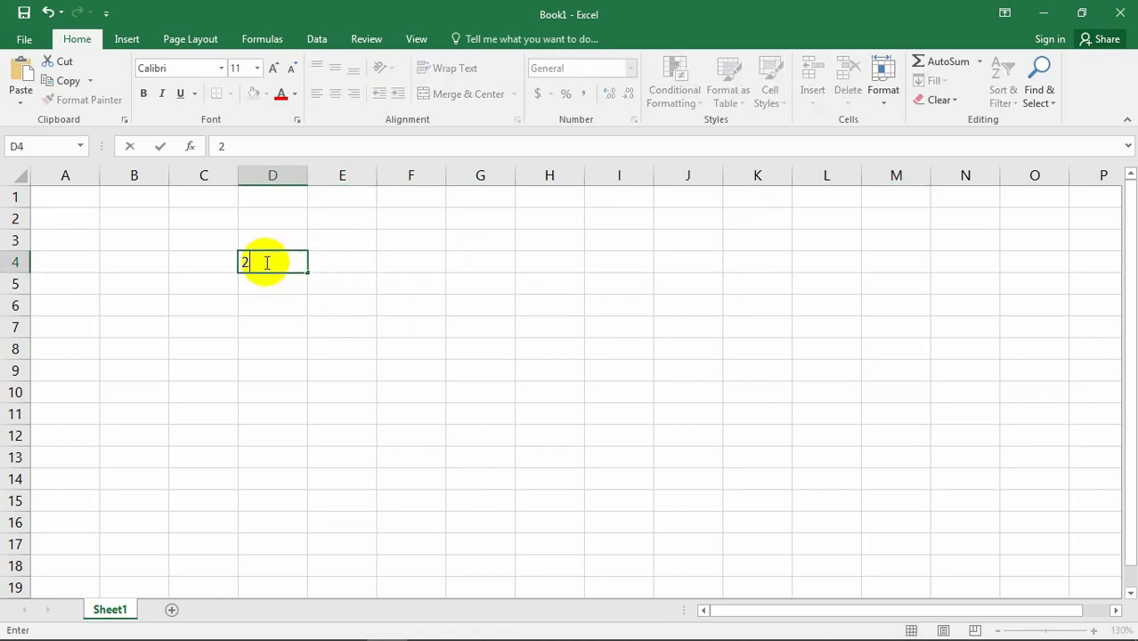
{"action": "key", "text": "Tab"}
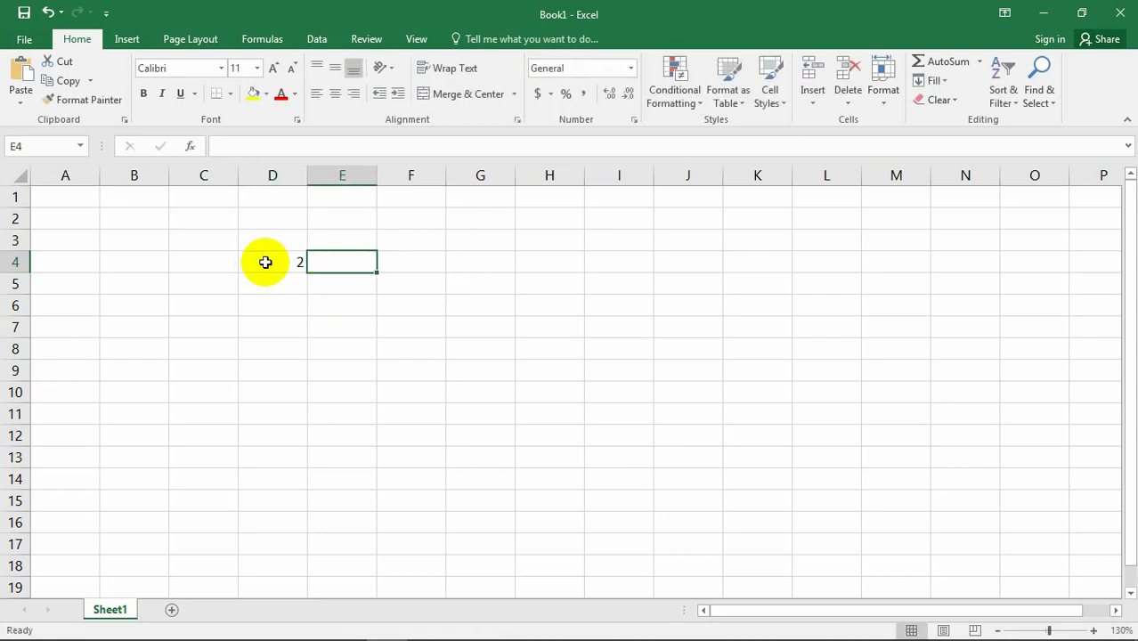
{"action": "type", "text": "4"}
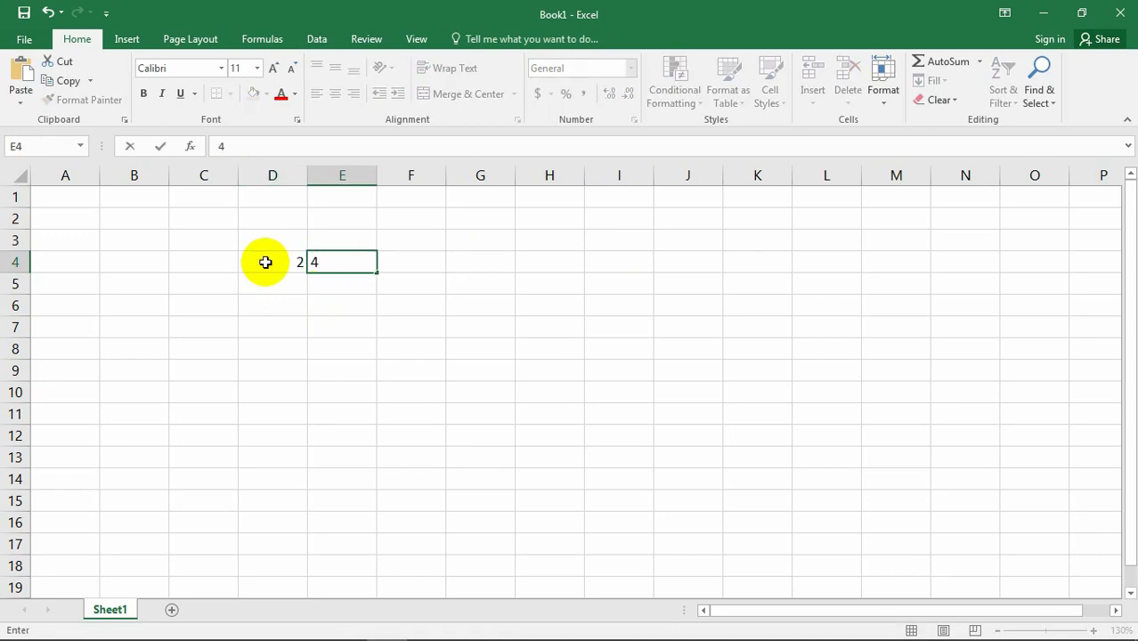
{"action": "key", "text": "Return"}
{"action": "left_click", "coordinate": [371, 388]}
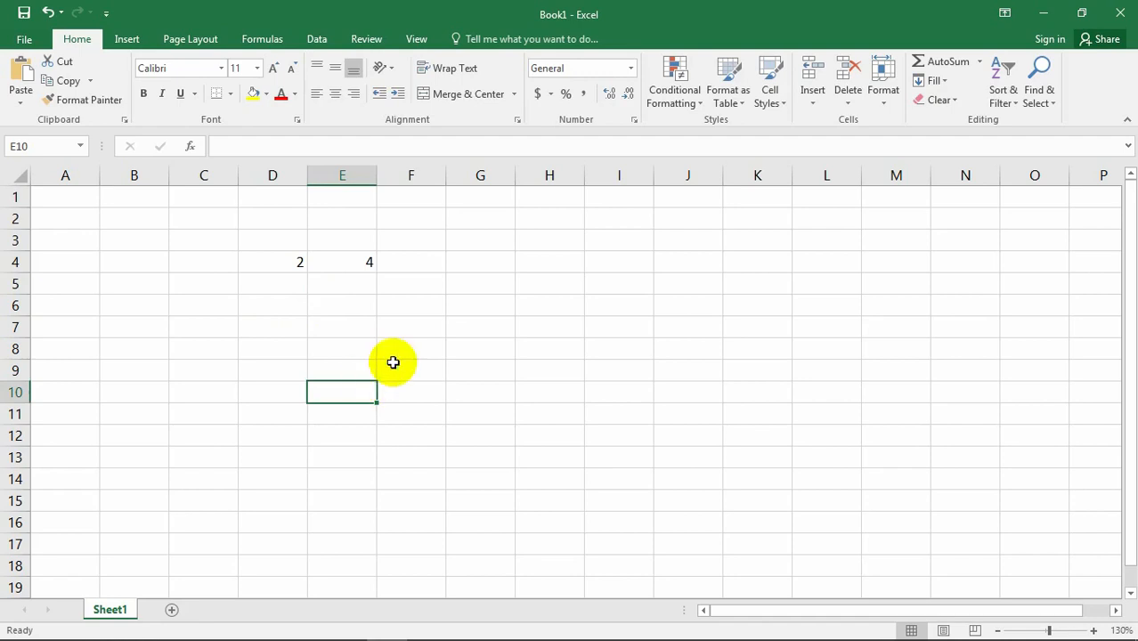
{"action": "left_click", "coordinate": [272, 261]}
{"action": "left_click", "coordinate": [376, 262], "text": "shift"}
{"action": "left_click", "coordinate": [460, 364]}
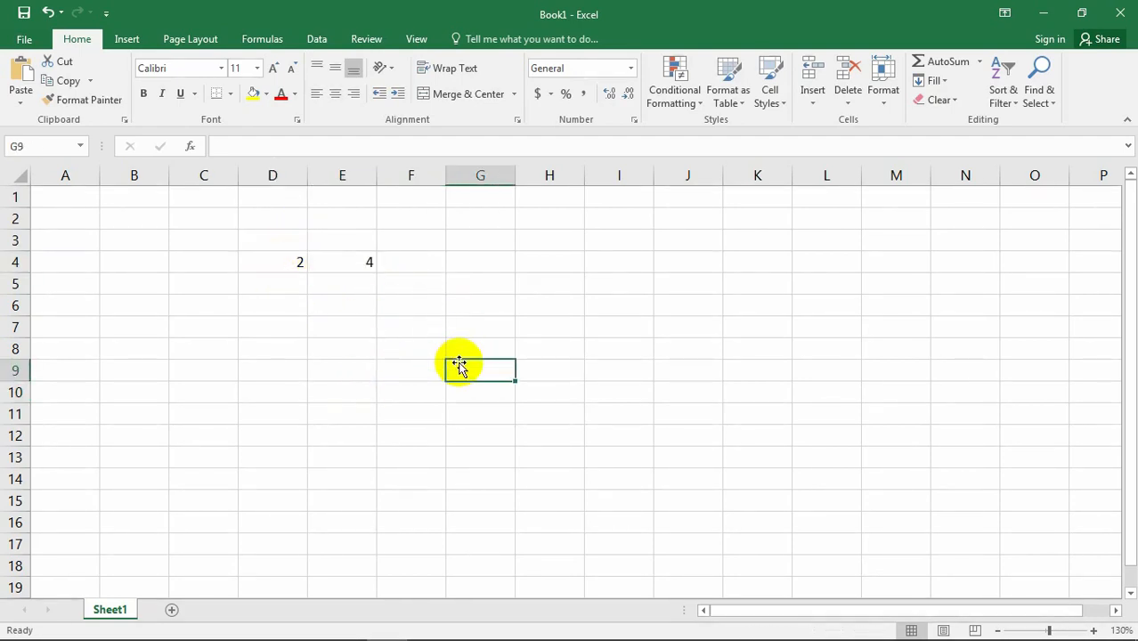
{"action": "left_click", "coordinate": [481, 327]}
{"action": "left_click", "coordinate": [488, 283]}
Enter the formula =D4*E4 in cell G4 to multiply the two numbers in row 4.
{"action": "left_click", "coordinate": [481, 262]}
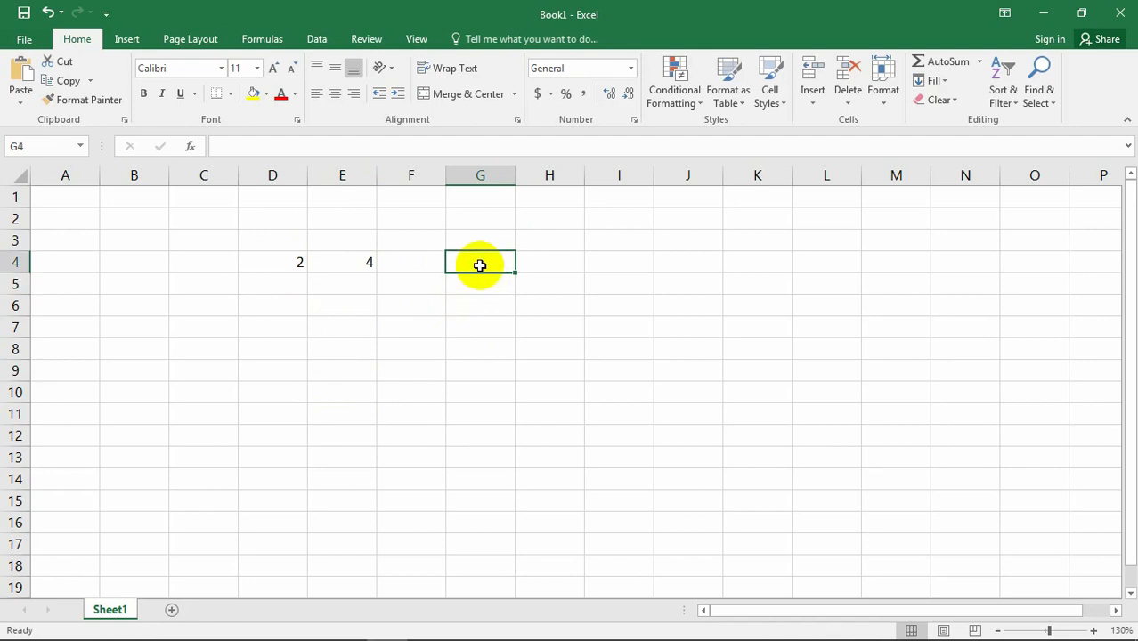
{"action": "left_click", "coordinate": [476, 284]}
{"action": "left_click", "coordinate": [479, 264]}
{"action": "type", "text": "="}
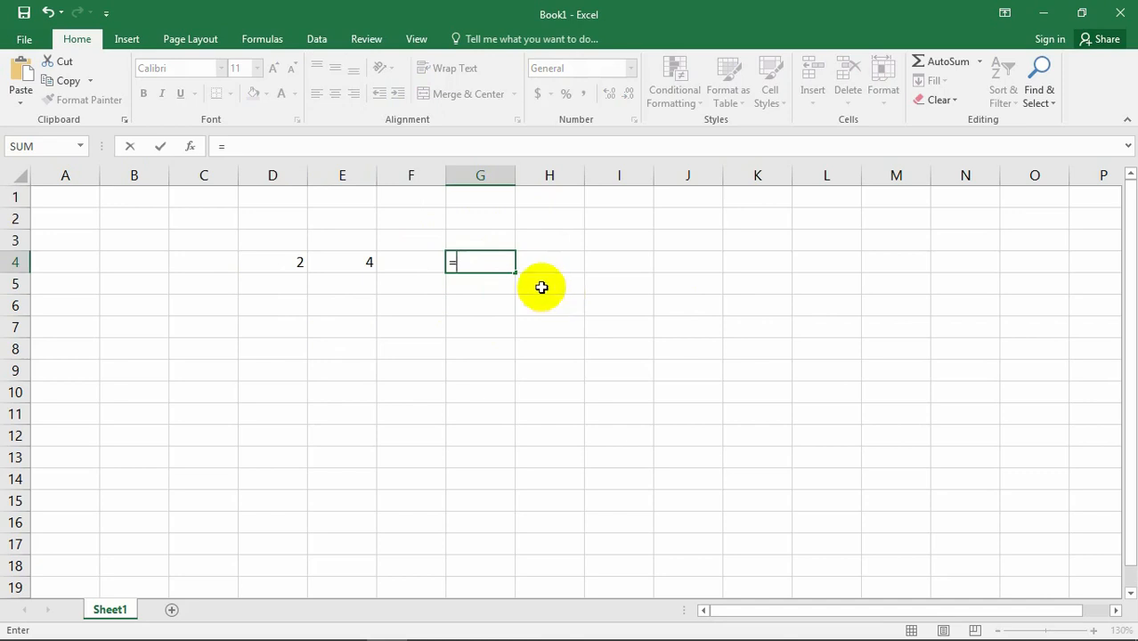
{"action": "left_click", "coordinate": [295, 265]}
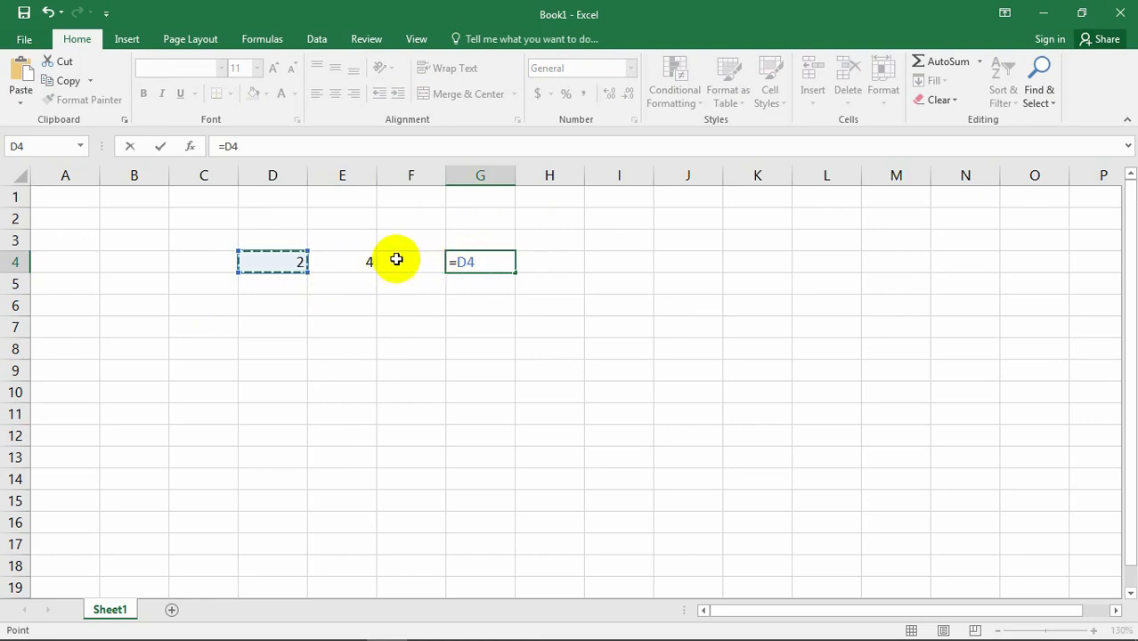
{"action": "type", "text": "*"}
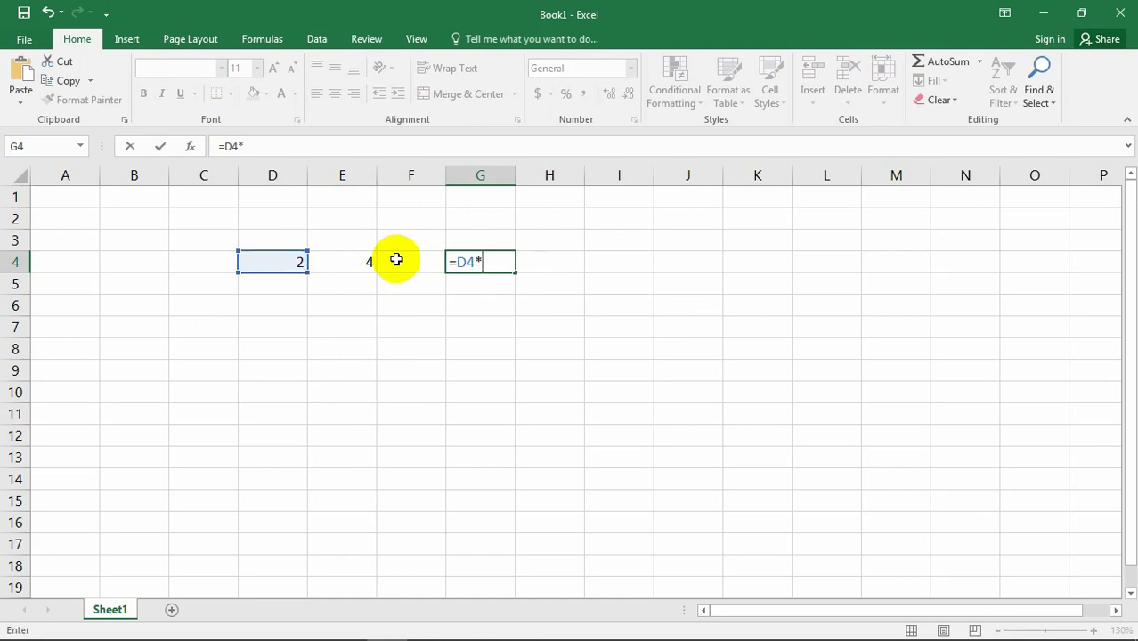
{"action": "left_click", "coordinate": [349, 272]}
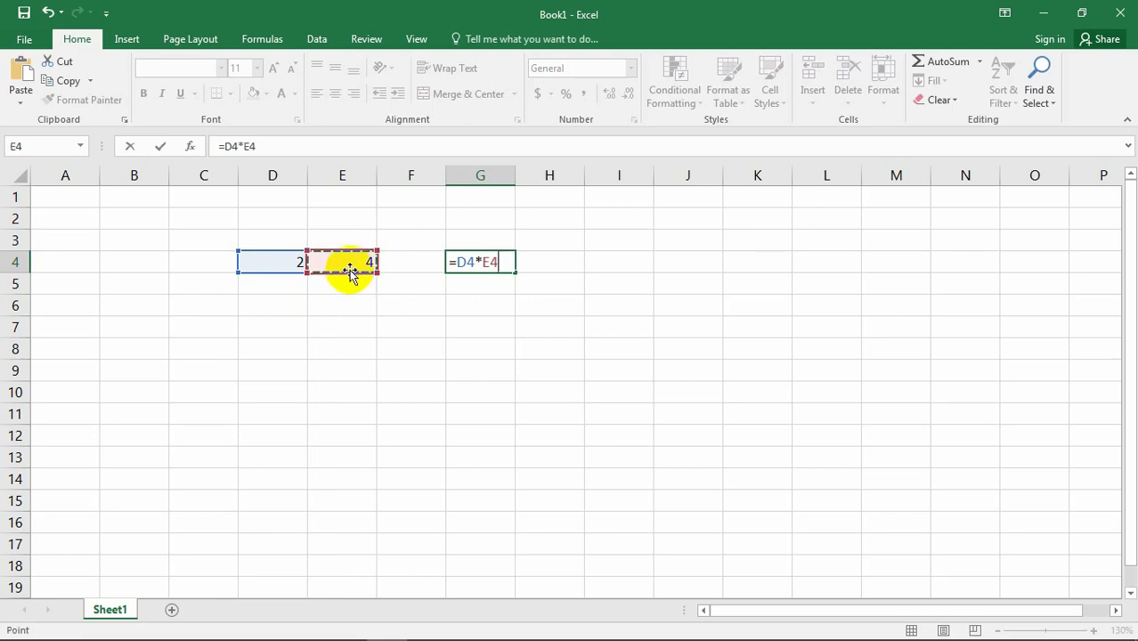
{"action": "key", "text": "Return"}
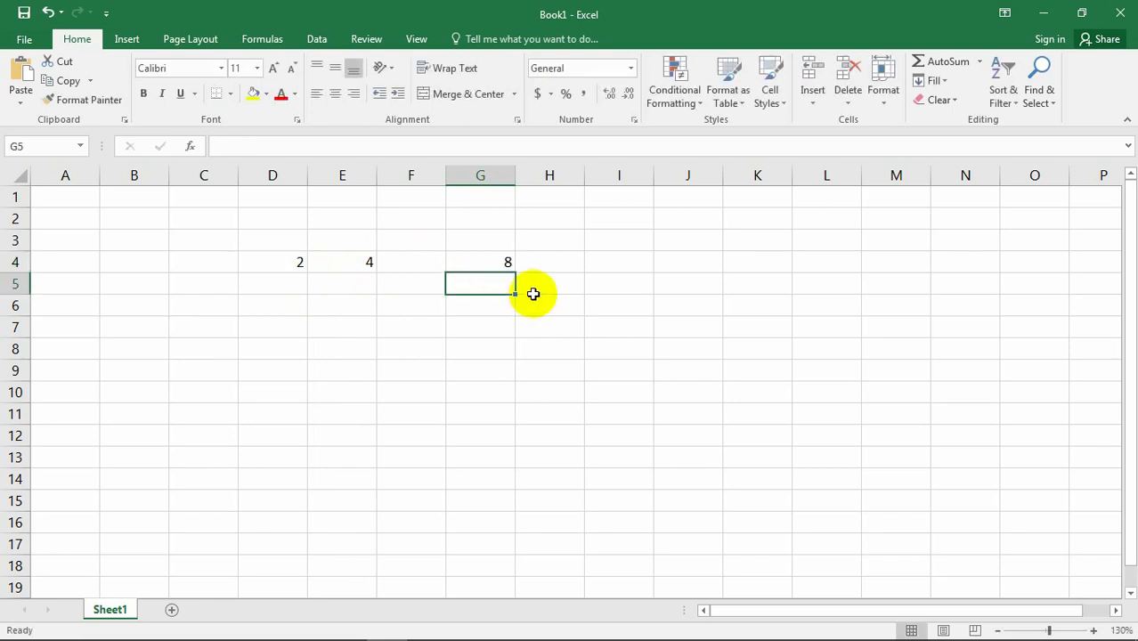
{"action": "left_click", "coordinate": [492, 263]}
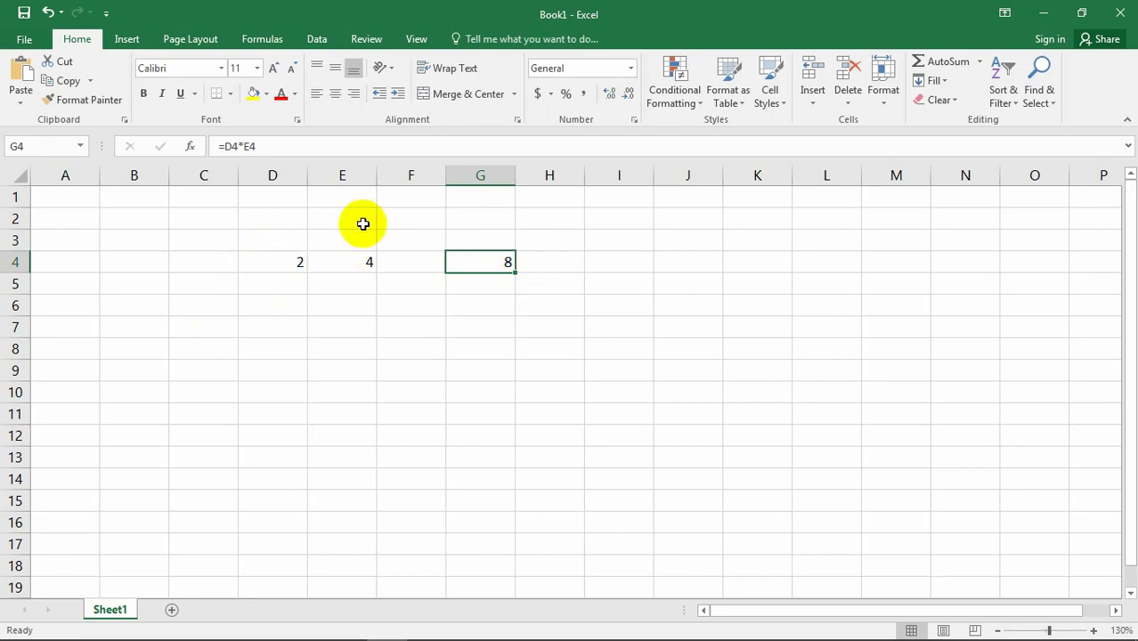
{"action": "left_click", "coordinate": [458, 307]}
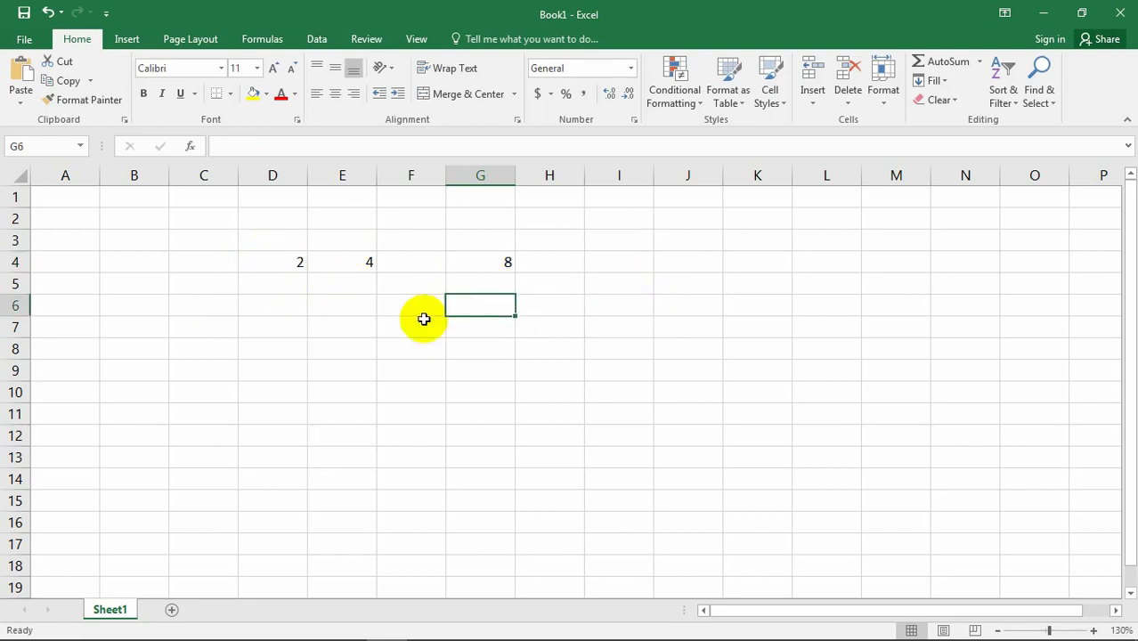
{"action": "left_click", "coordinate": [493, 262]}
{"action": "left_click", "coordinate": [451, 304]}
Enter the number 3 in cell D6 and the number 5 in cell E6.
{"action": "left_click", "coordinate": [263, 304]}
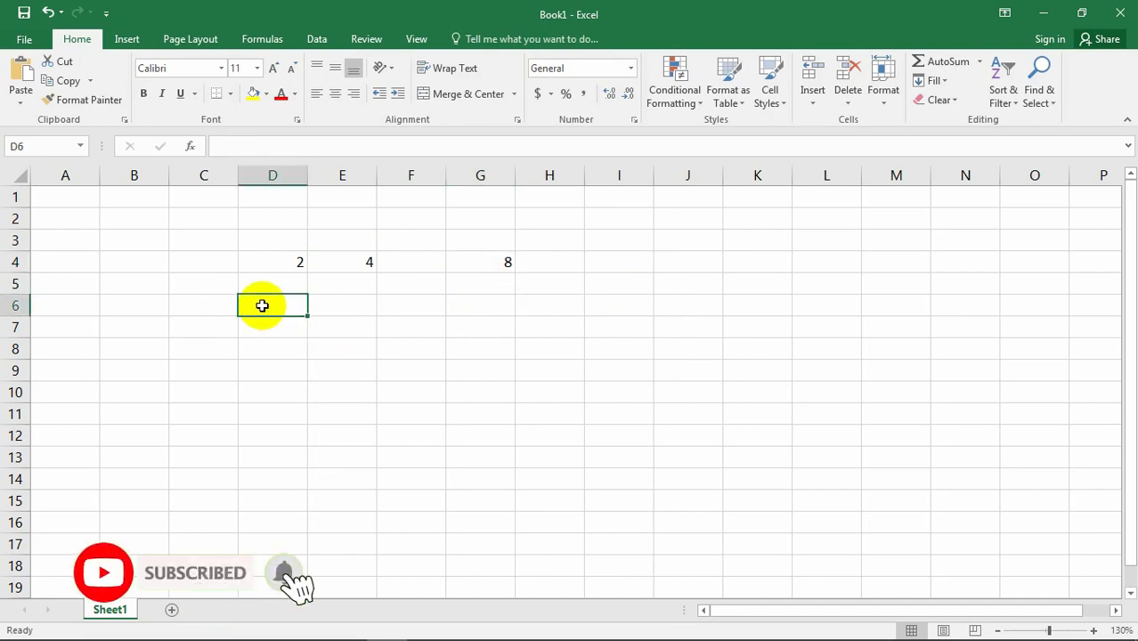
{"action": "left_click", "coordinate": [322, 346]}
{"action": "left_click", "coordinate": [288, 306]}
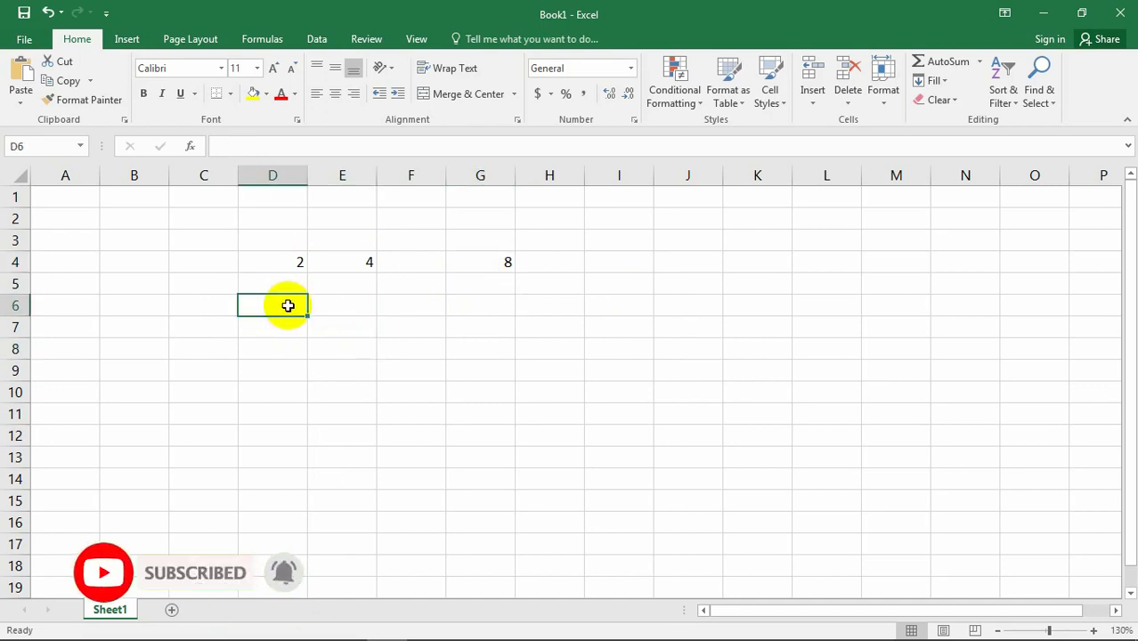
{"action": "type", "text": "3"}
{"action": "key", "text": "Tab"}
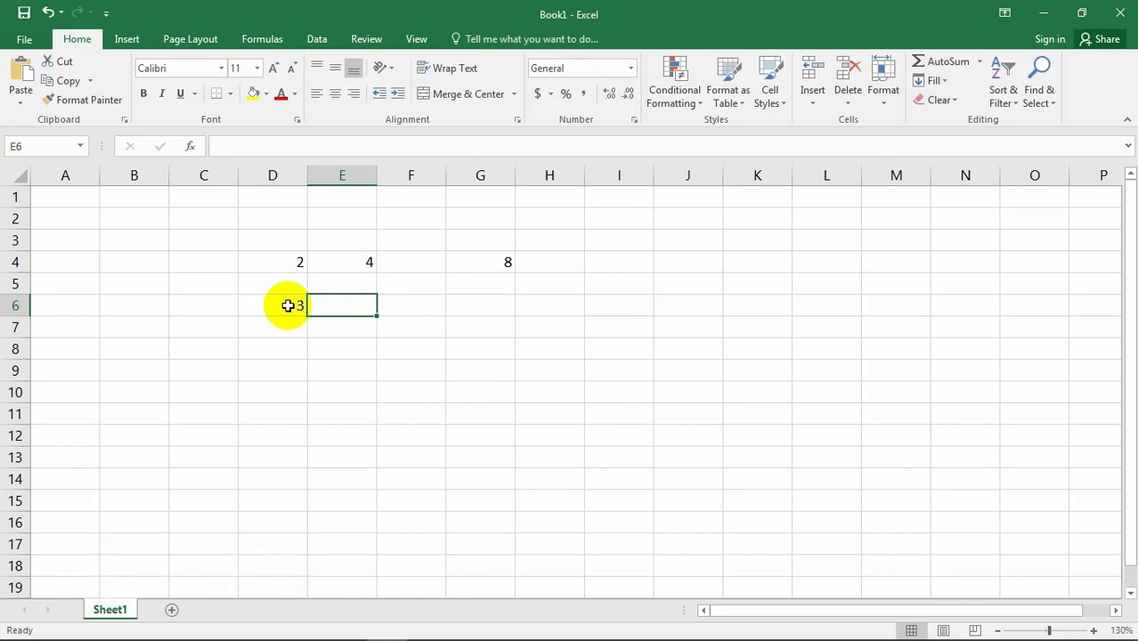
{"action": "type", "text": "5"}
{"action": "left_click", "coordinate": [401, 409]}
{"action": "left_click", "coordinate": [279, 306]}
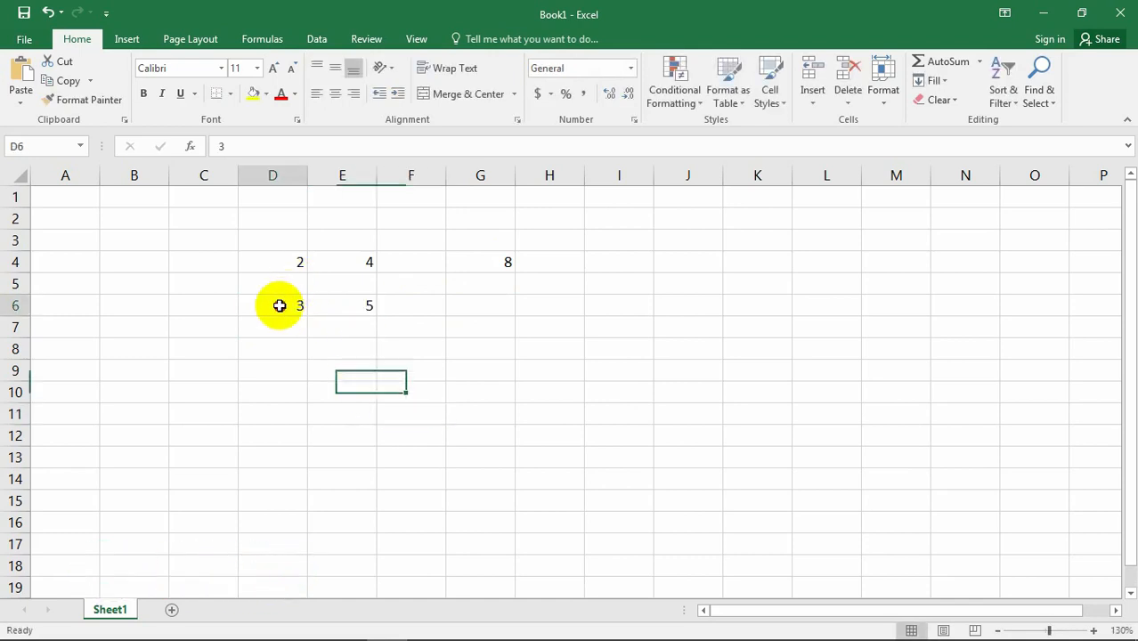
{"action": "left_click", "coordinate": [363, 307]}
{"action": "left_click", "coordinate": [500, 303]}
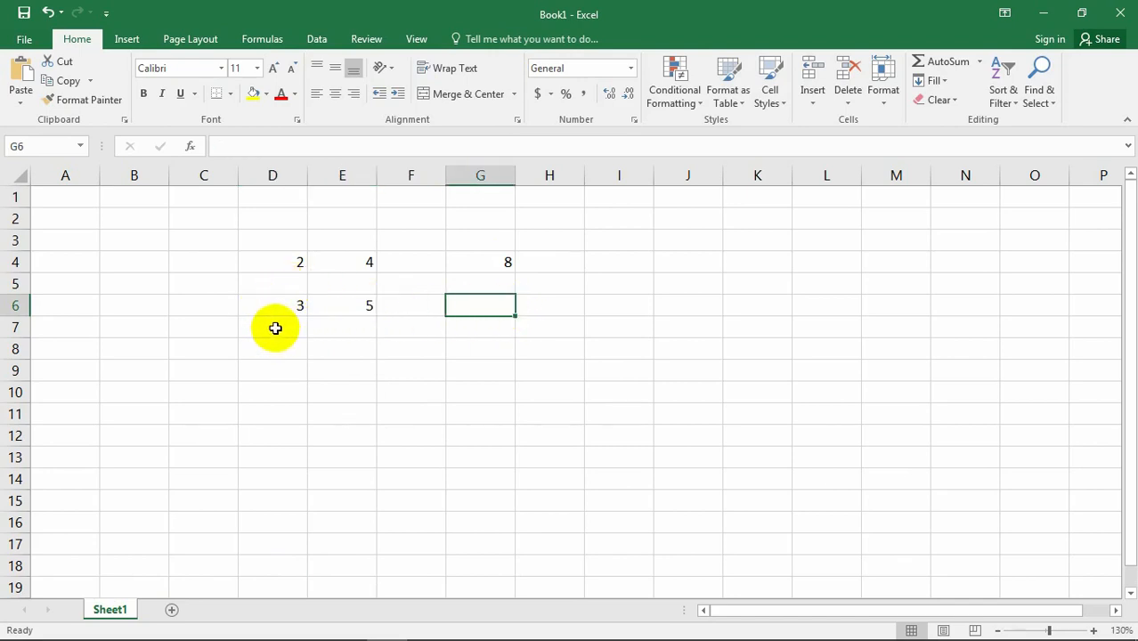
{"action": "left_click", "coordinate": [460, 375]}
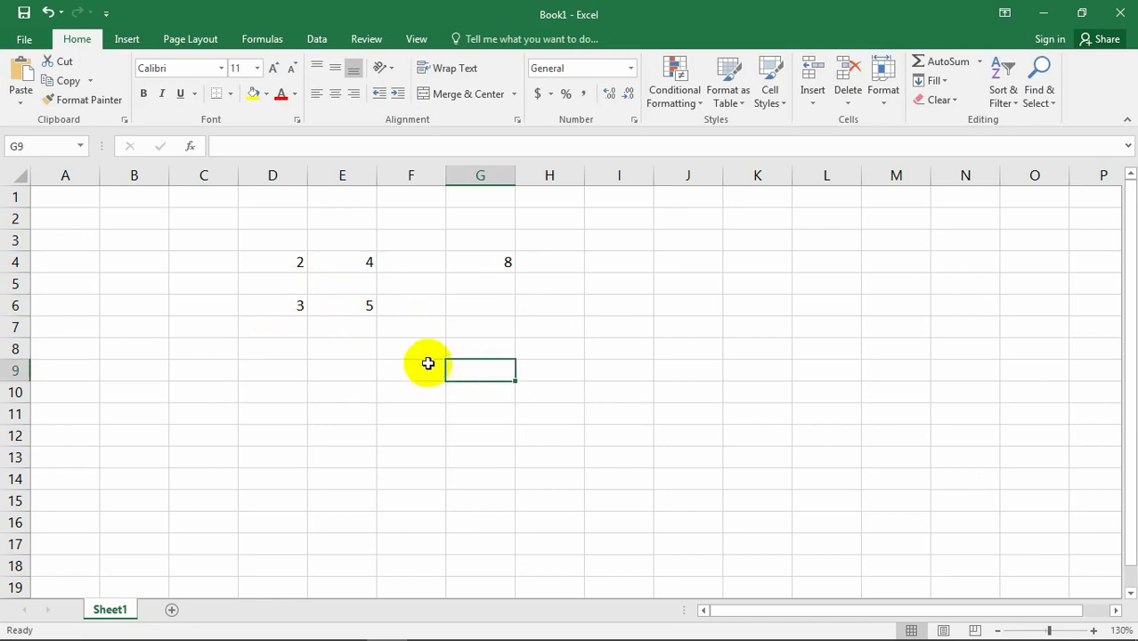
{"action": "left_click", "coordinate": [488, 330]}
Enter the formula =E6/D6 in cell G6 to divide the second number in row 6 by the first.
{"action": "left_click", "coordinate": [481, 303]}
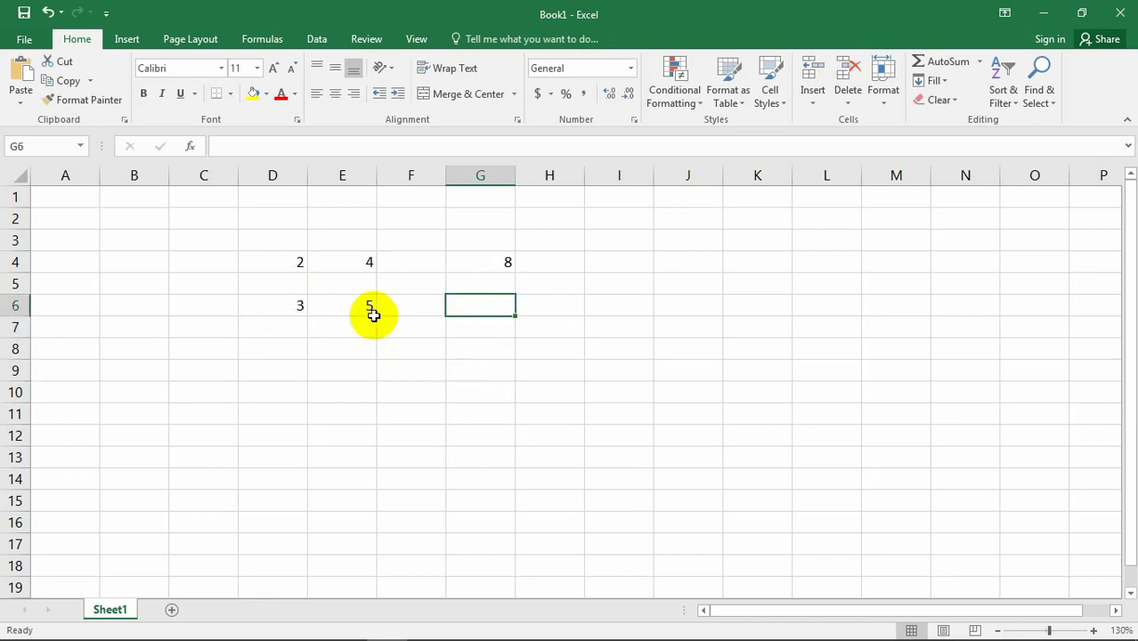
{"action": "type", "text": "="}
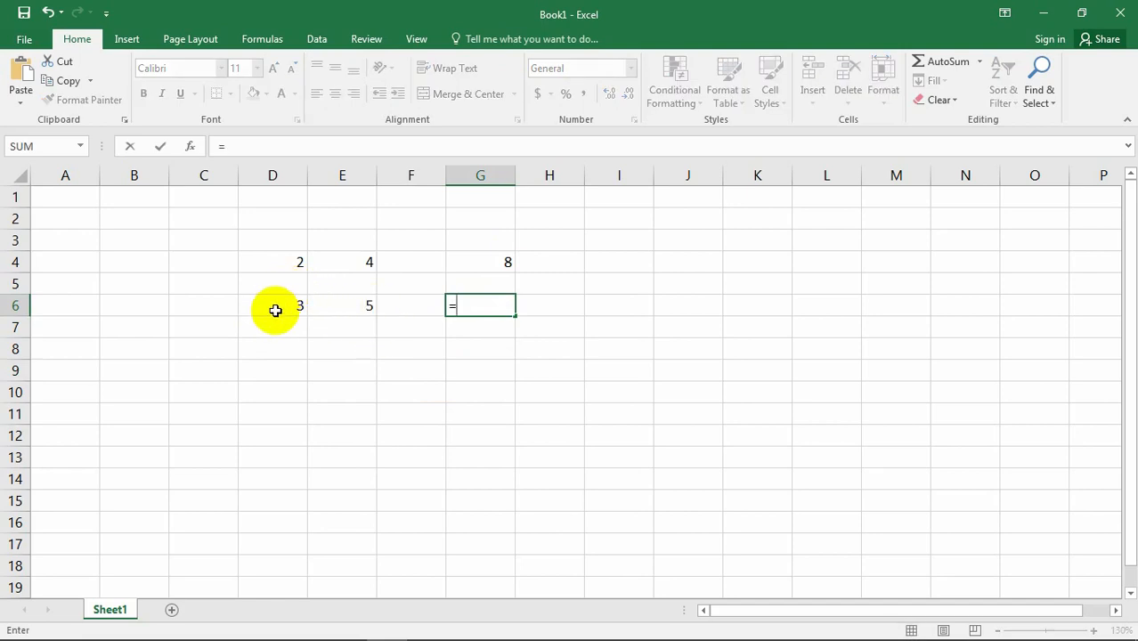
{"action": "left_click", "coordinate": [370, 307]}
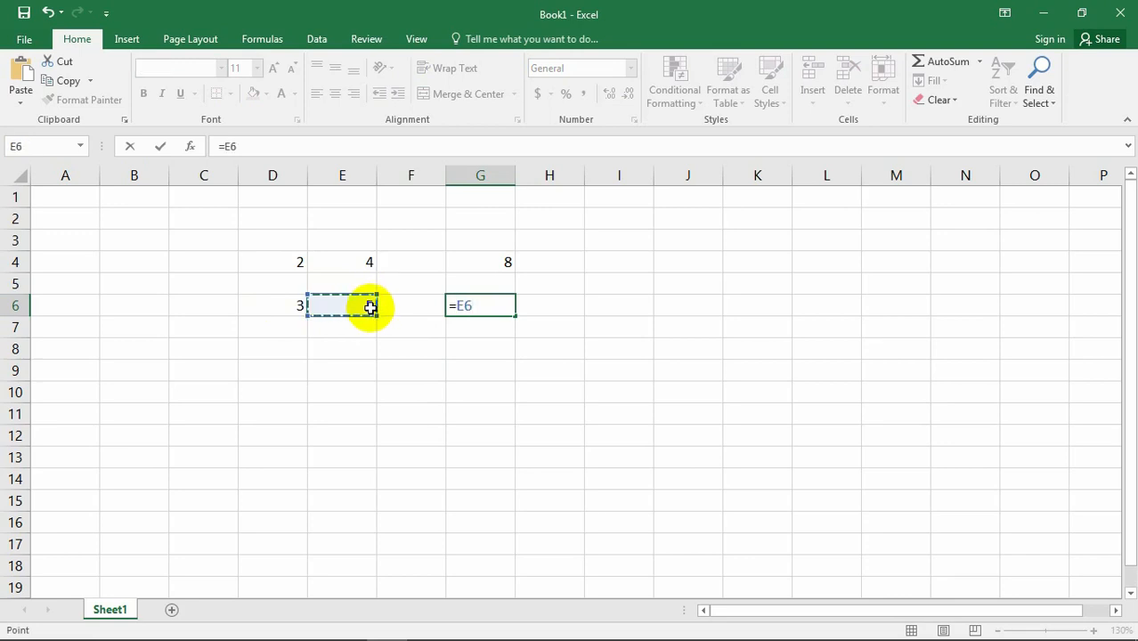
{"action": "type", "text": "/"}
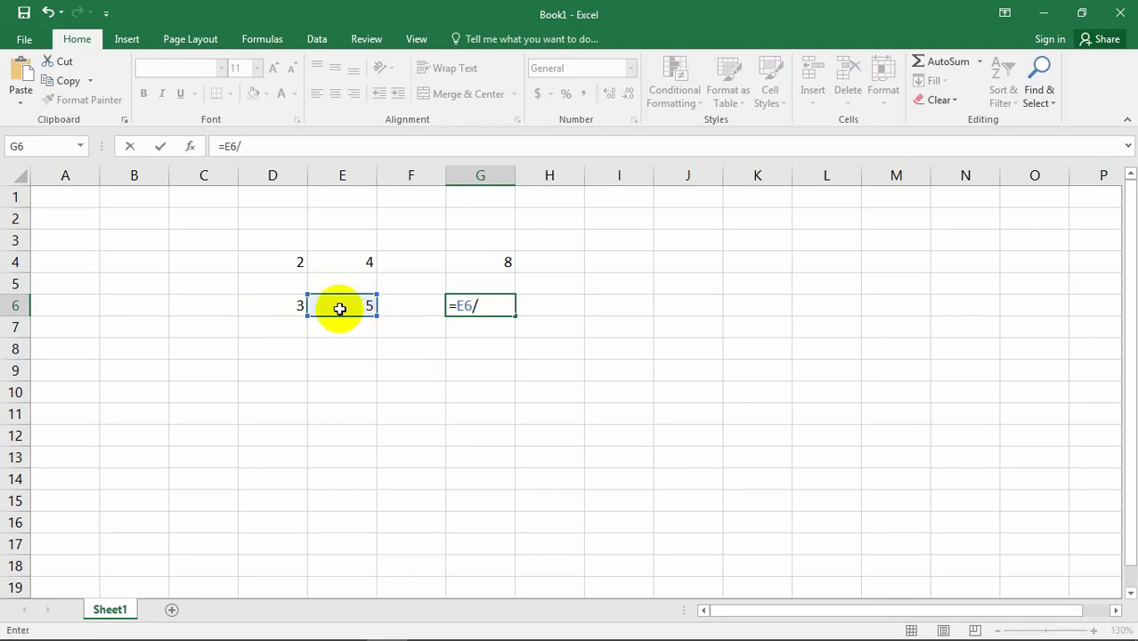
{"action": "left_click", "coordinate": [284, 306]}
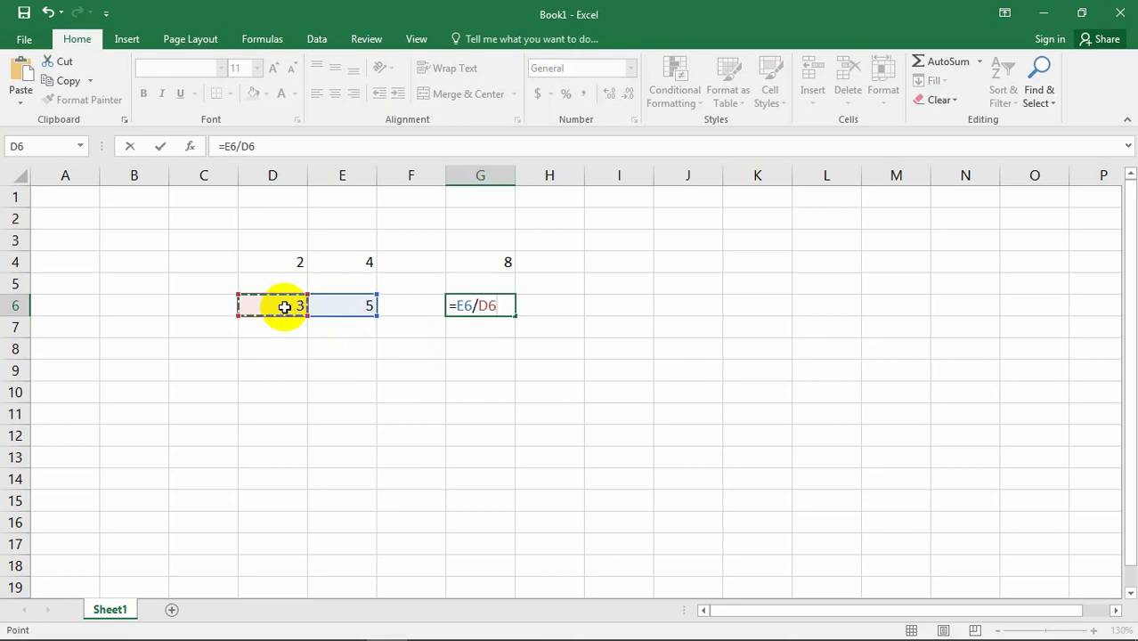
{"action": "key", "text": "Return"}
{"action": "left_click", "coordinate": [550, 374]}
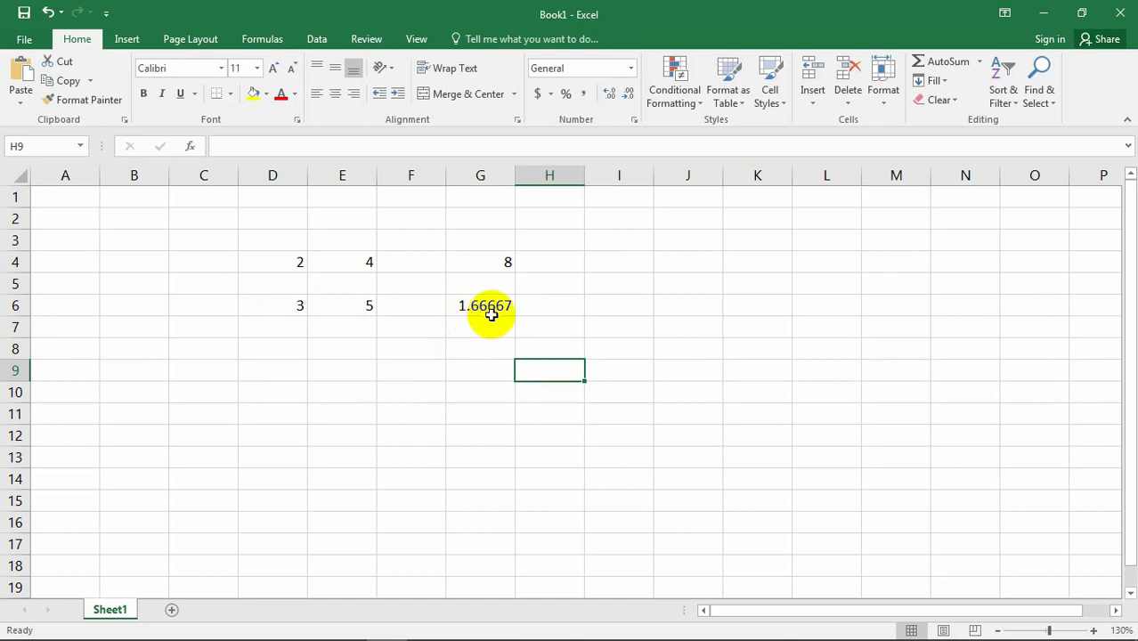
{"action": "left_click", "coordinate": [392, 372]}
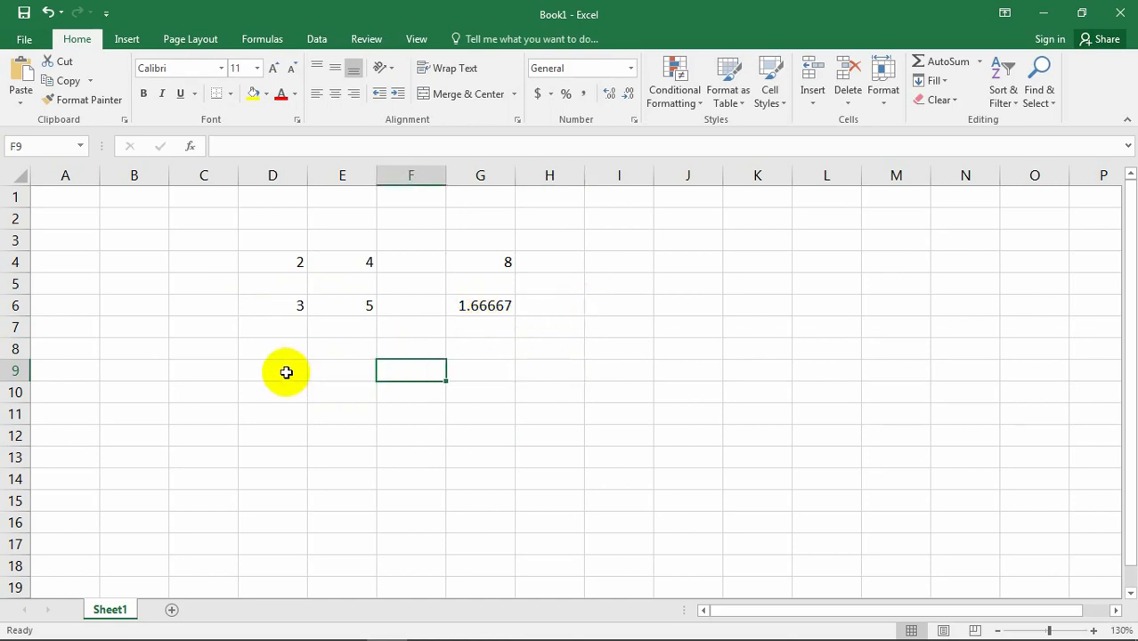
{"action": "left_click", "coordinate": [285, 349]}
{"action": "left_click", "coordinate": [278, 309]}
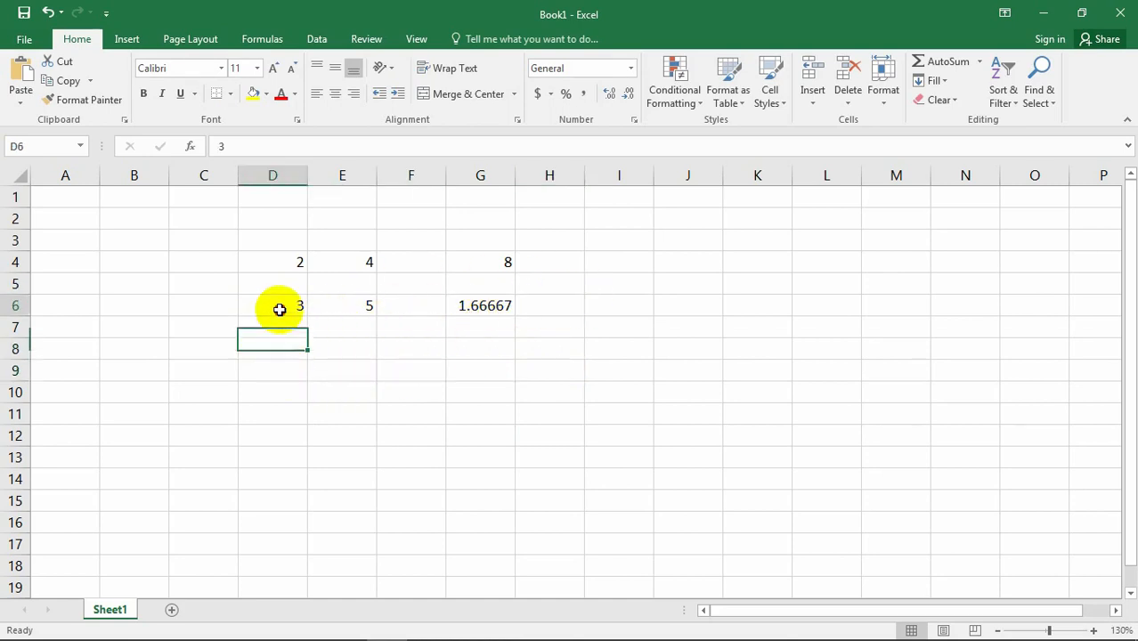
{"action": "left_click", "coordinate": [353, 308]}
{"action": "left_click", "coordinate": [489, 305]}
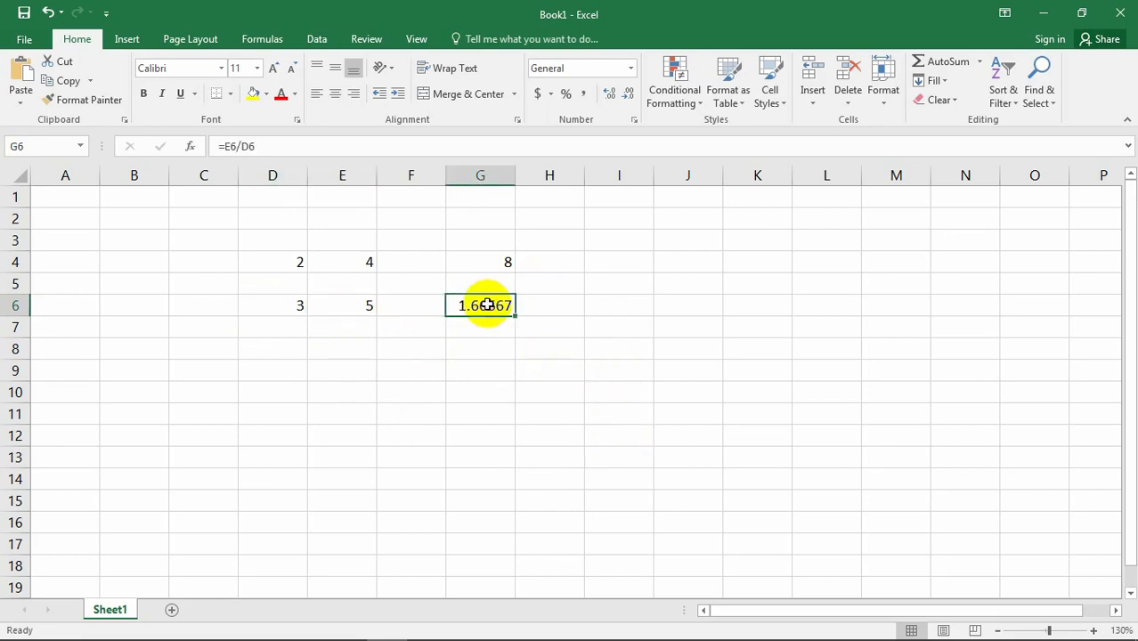
{"action": "left_click", "coordinate": [283, 347]}
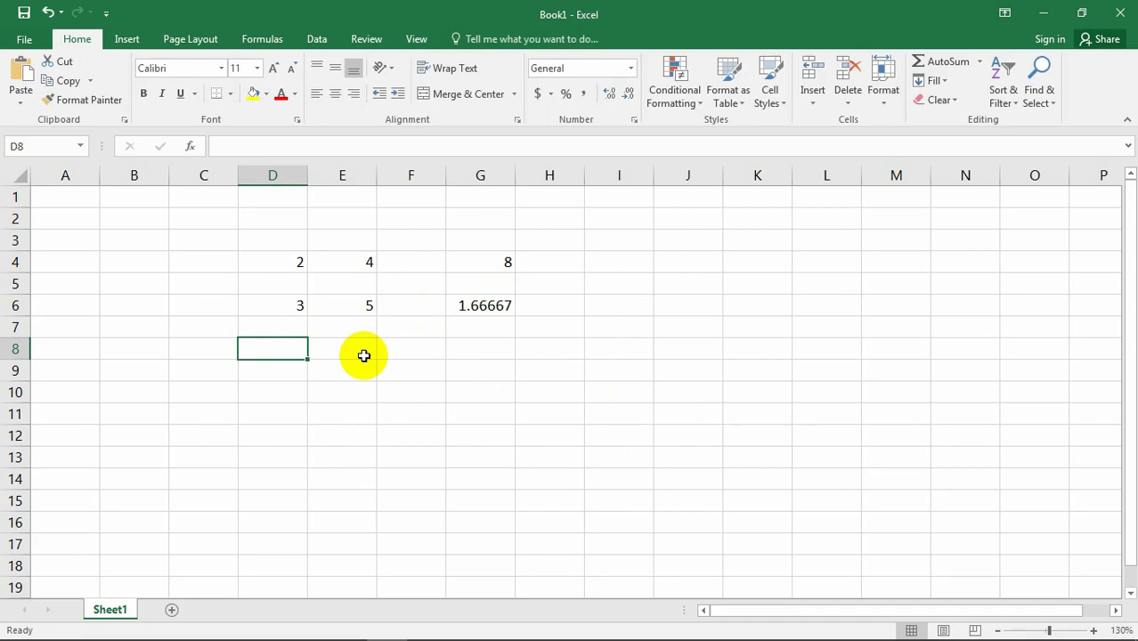
Replace the formula in cell G4 with =E4/D4 to divide the second number in row 4 by the first.
{"action": "left_click", "coordinate": [490, 259]}
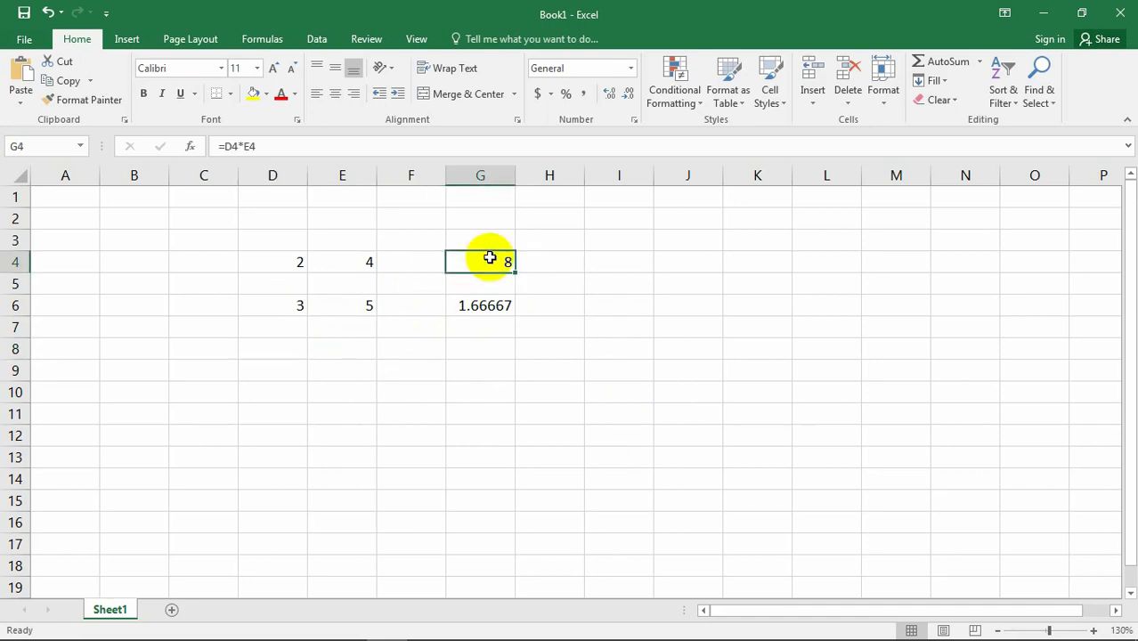
{"action": "key", "text": "Delete"}
{"action": "left_click", "coordinate": [294, 263]}
{"action": "left_click", "coordinate": [356, 264]}
{"action": "left_click", "coordinate": [481, 272]}
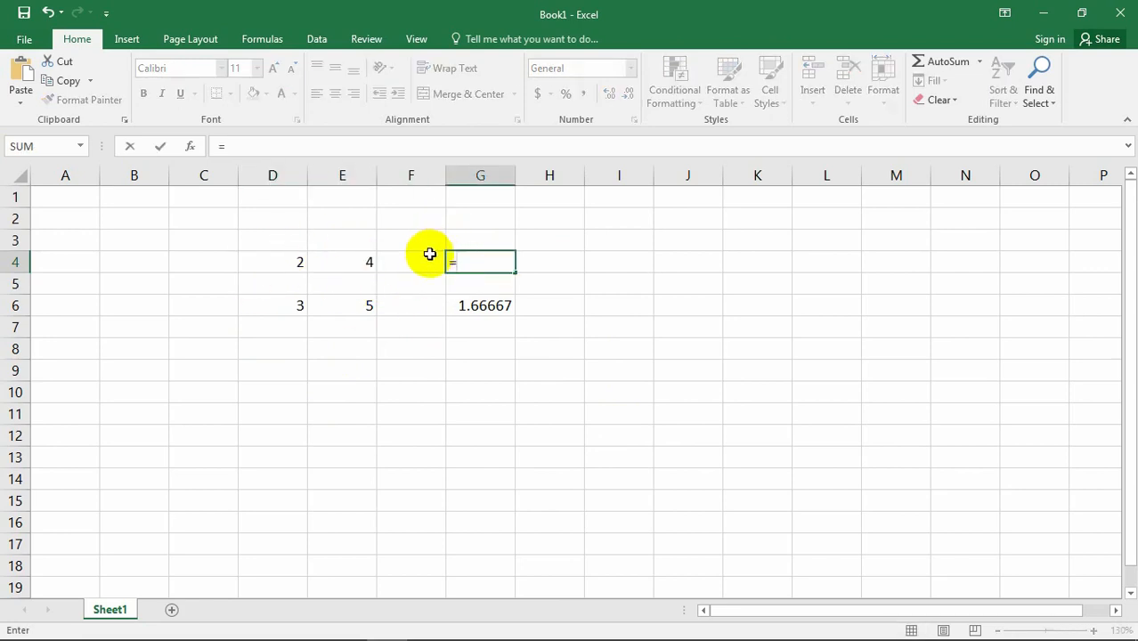
{"action": "type", "text": "="}
{"action": "left_click", "coordinate": [363, 261]}
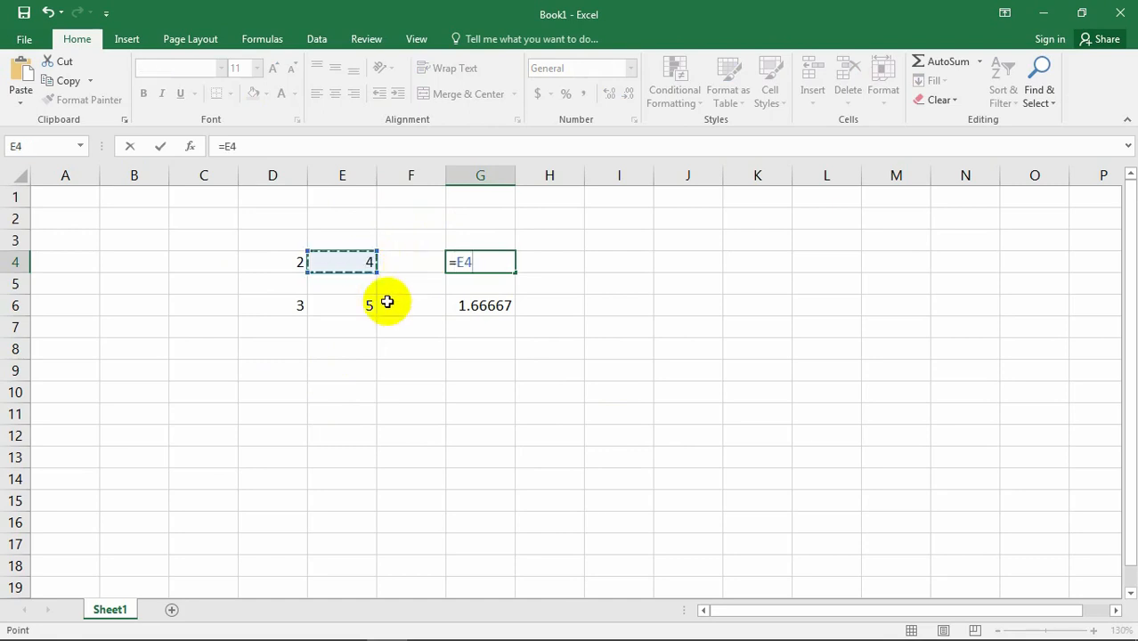
{"action": "type", "text": "/"}
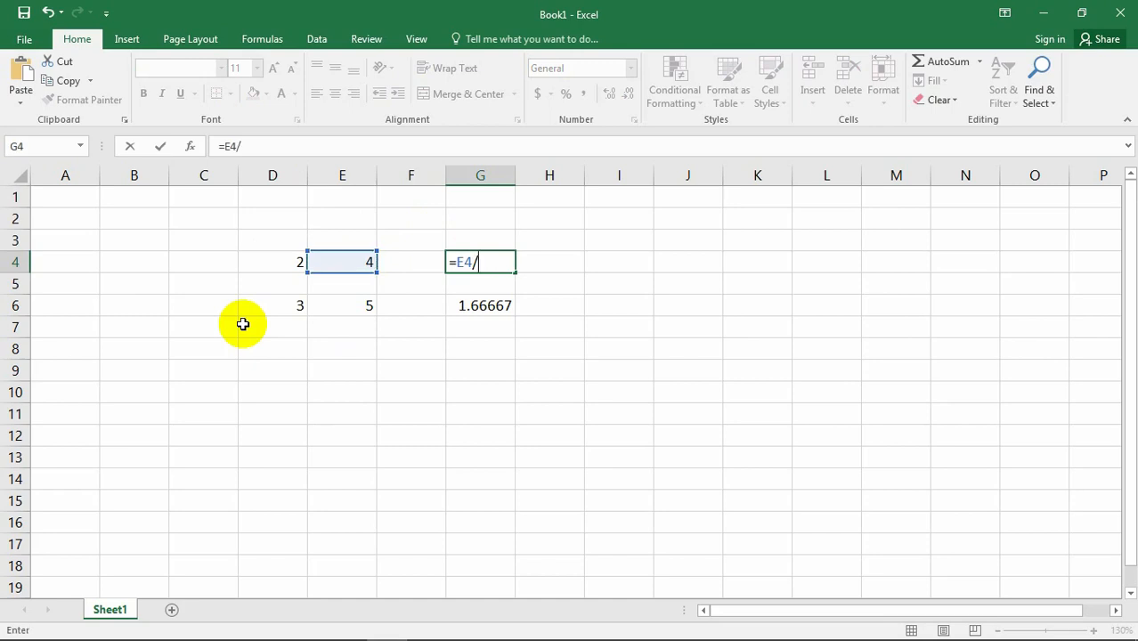
{"action": "left_click", "coordinate": [294, 259]}
{"action": "key", "text": "Return"}
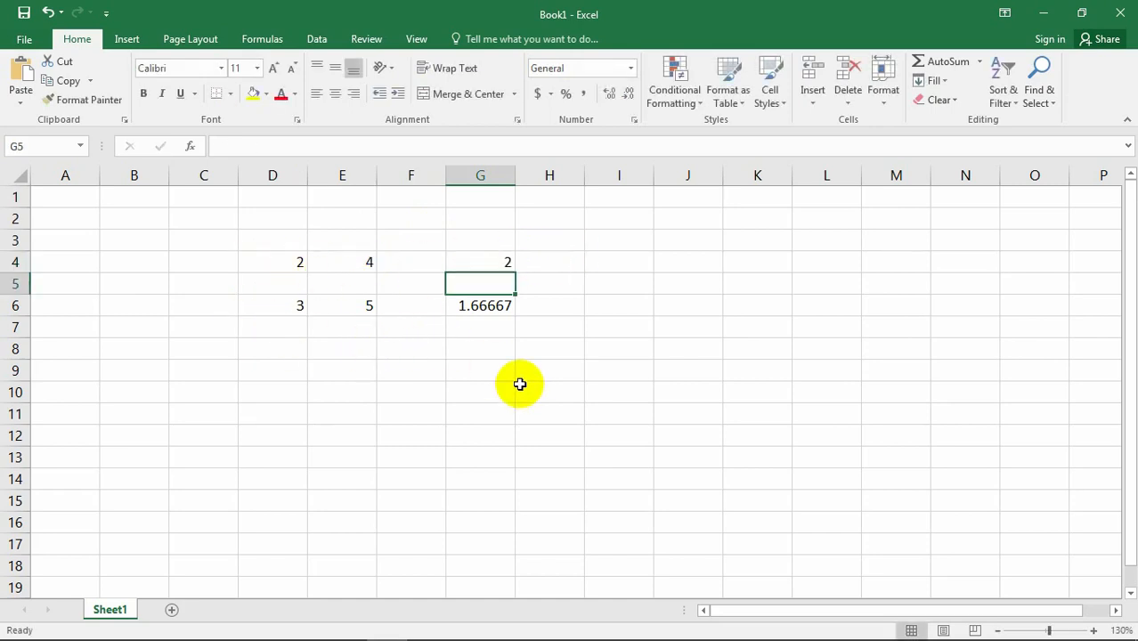
{"action": "left_click", "coordinate": [475, 395]}
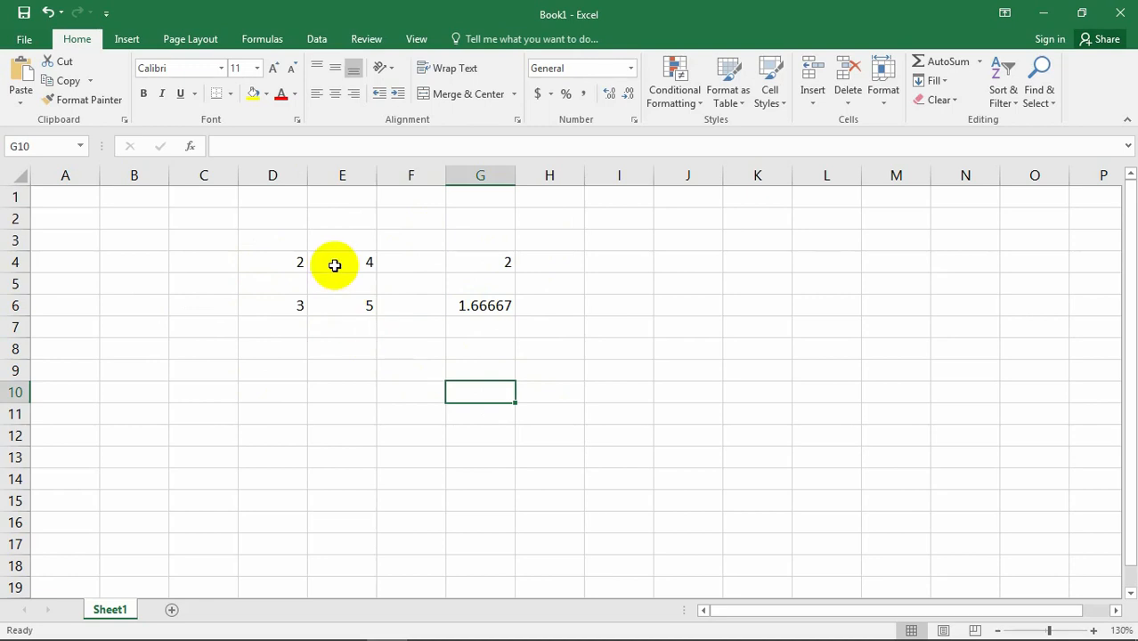
{"action": "left_click", "coordinate": [504, 263]}
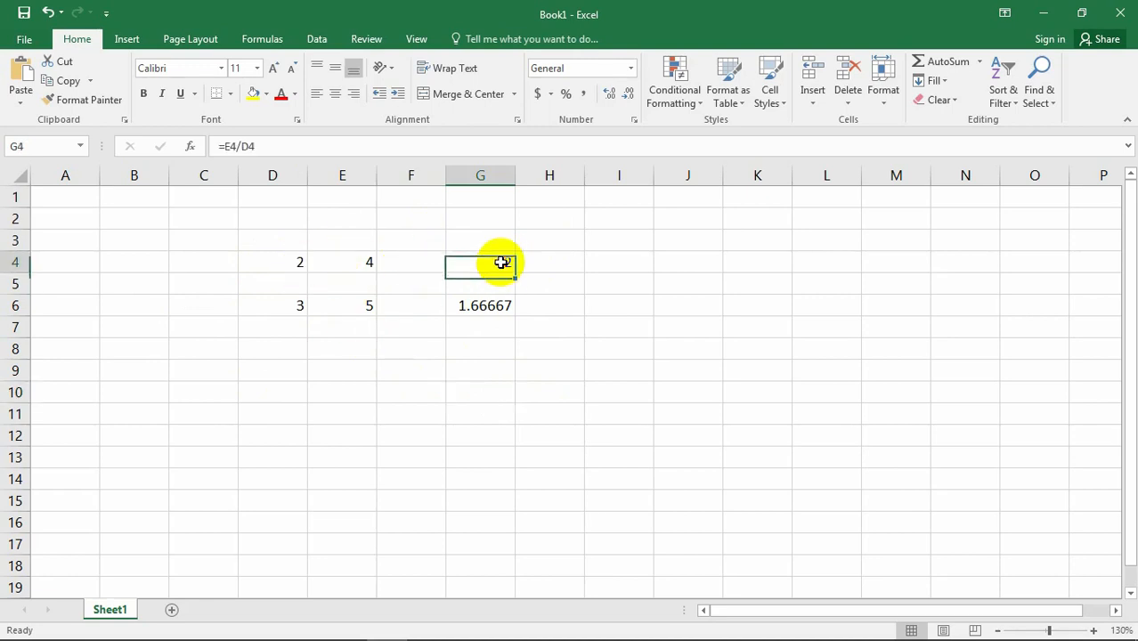
{"action": "left_click", "coordinate": [493, 378]}
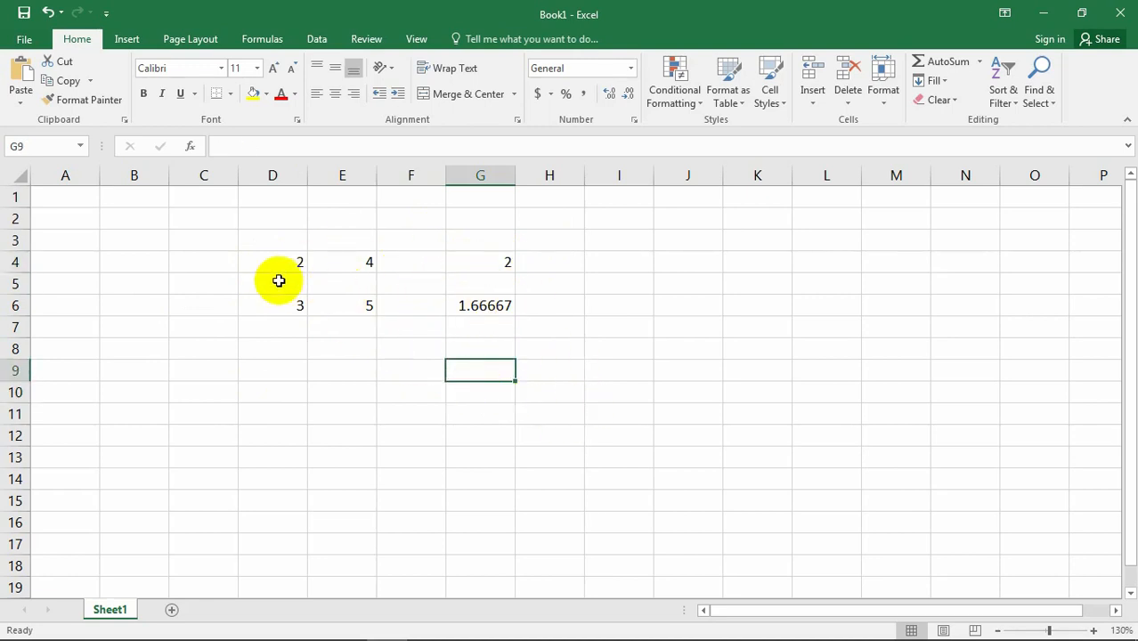
{"action": "left_click", "coordinate": [505, 264]}
{"action": "left_click", "coordinate": [450, 391]}
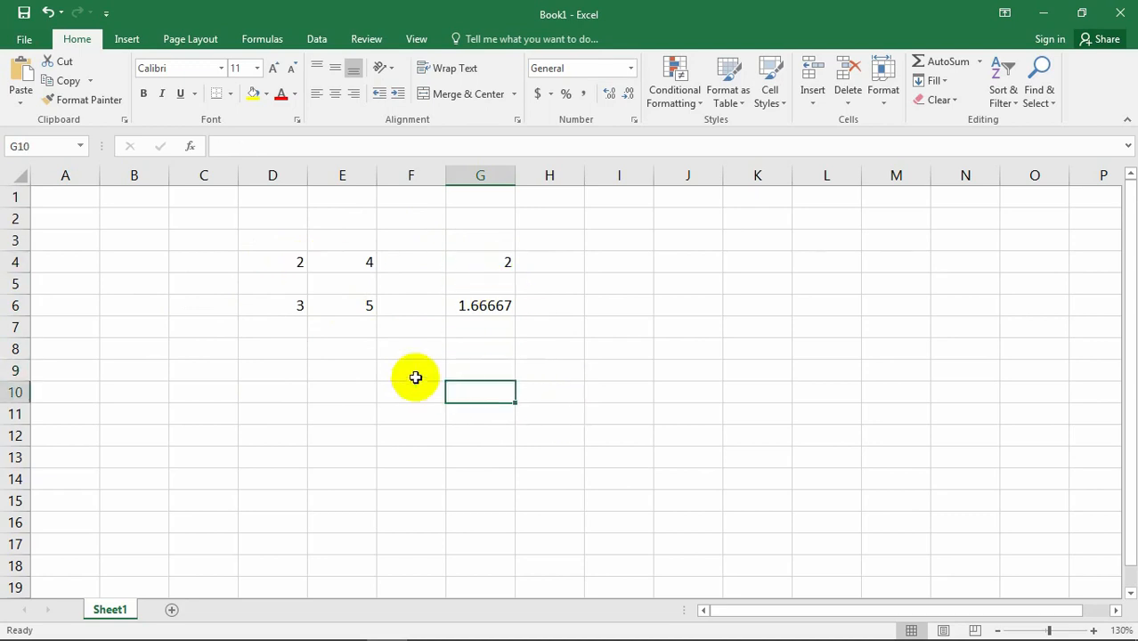
{"action": "left_click", "coordinate": [326, 305]}
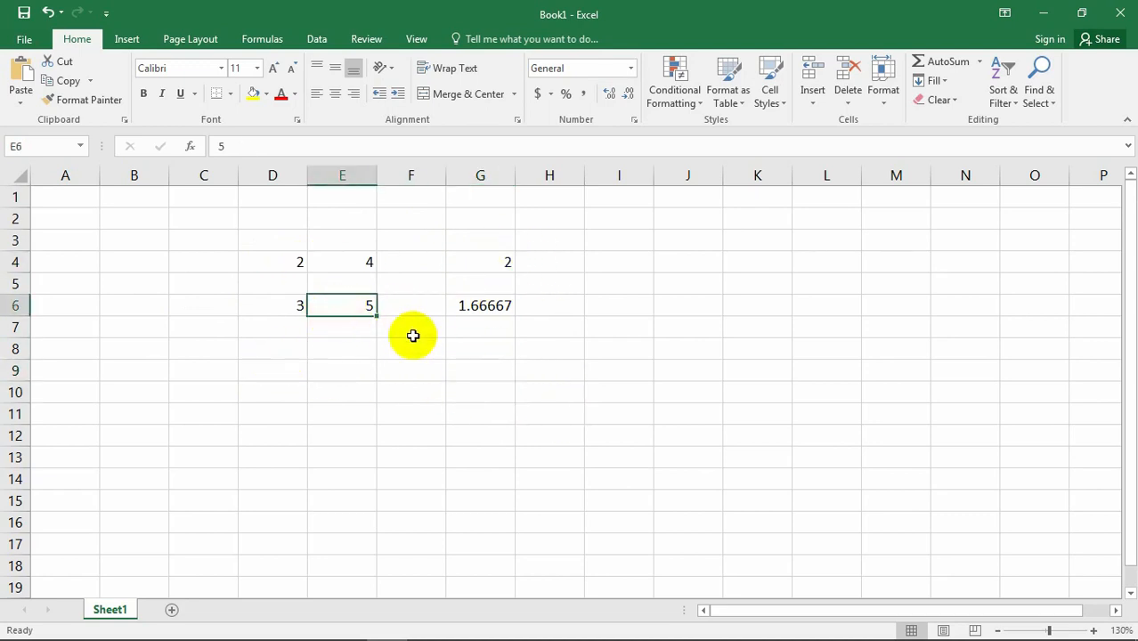
{"action": "left_click", "coordinate": [513, 478]}
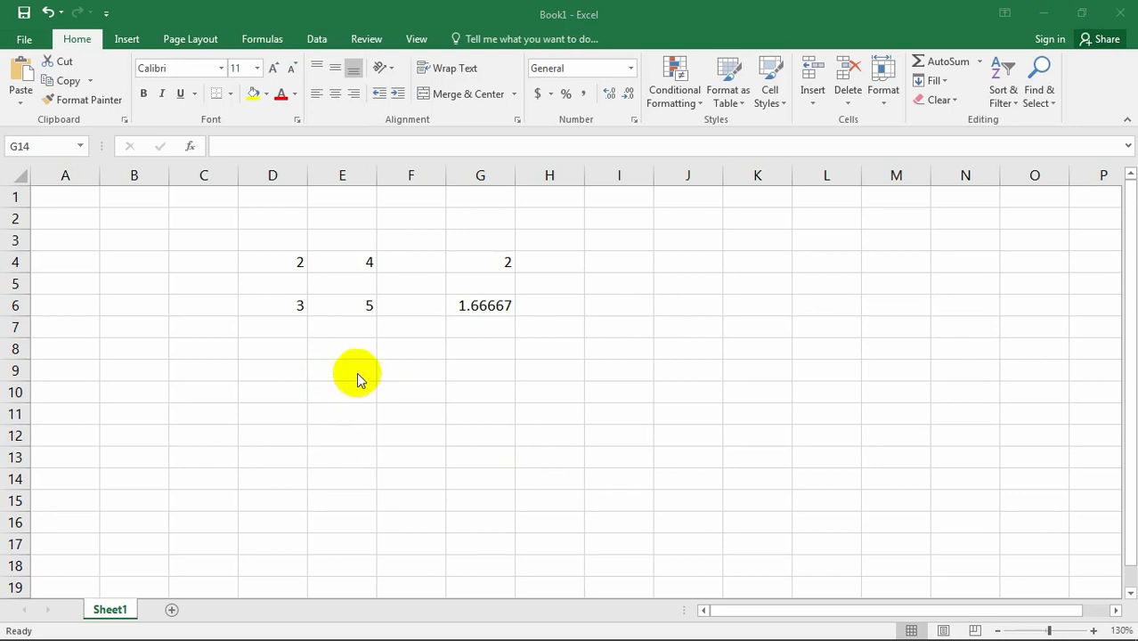
Enter the number 2 in cell E8.
{"action": "left_click", "coordinate": [342, 356]}
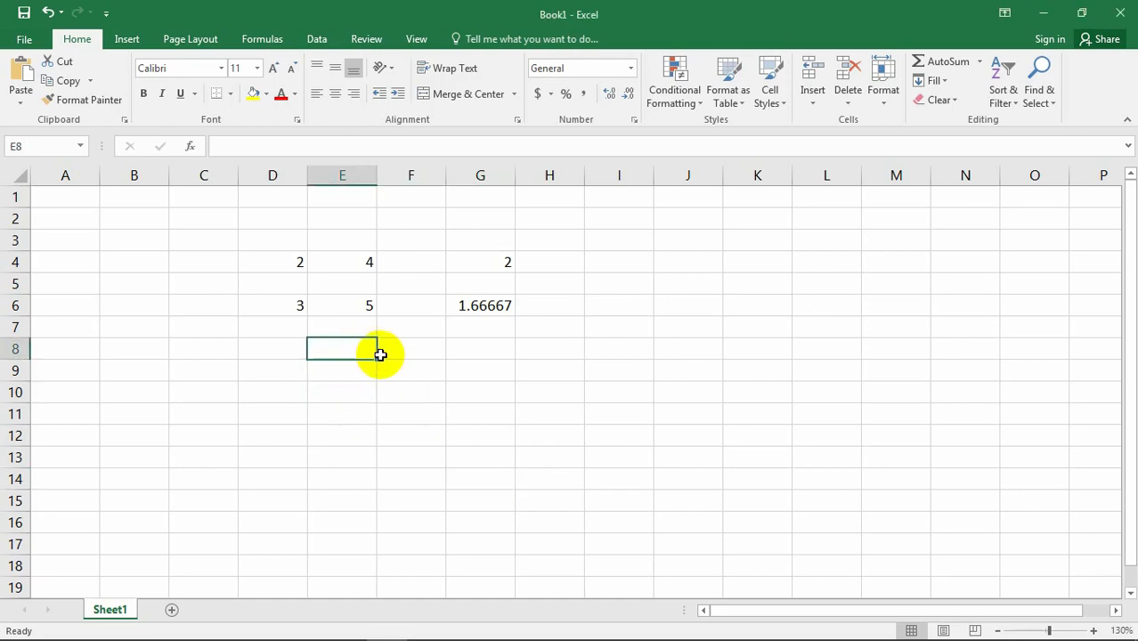
{"action": "type", "text": "2"}
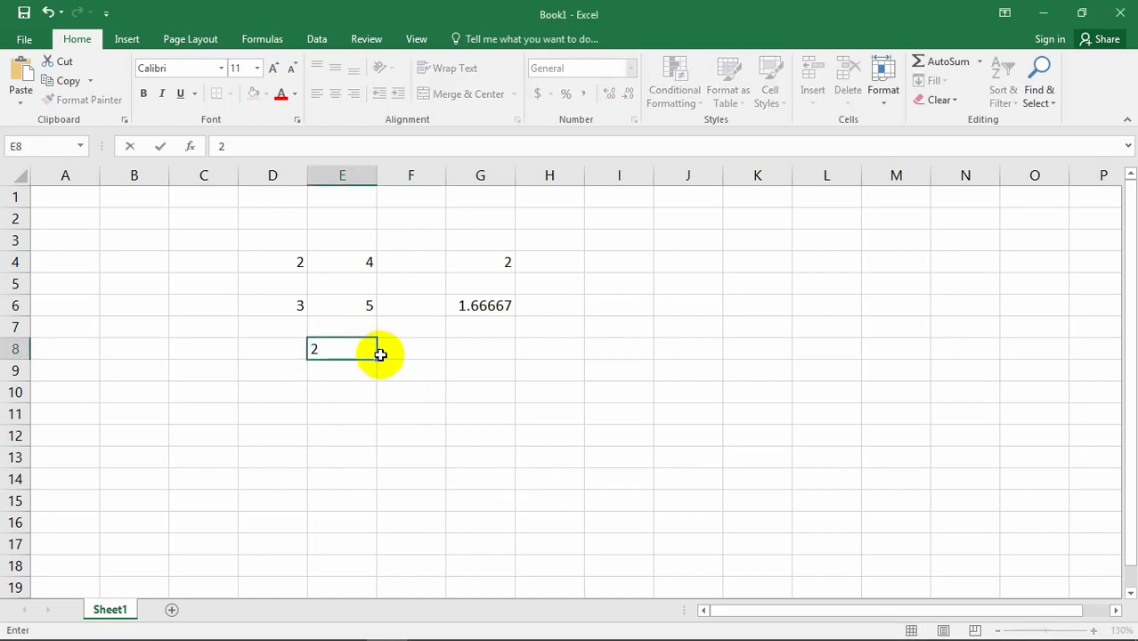
{"action": "left_click", "coordinate": [424, 395]}
Enter the formula =E8*6 in cell G8 to multiply the number in E8 by the constant 6.
{"action": "left_click", "coordinate": [473, 349]}
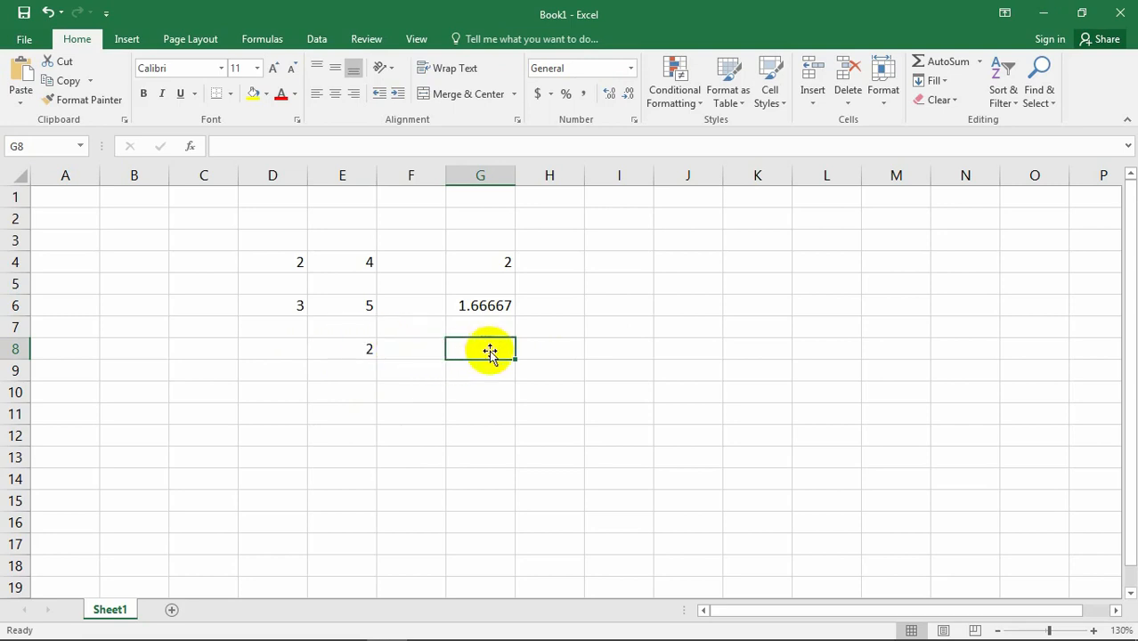
{"action": "left_click", "coordinate": [405, 374]}
{"action": "left_click", "coordinate": [475, 350]}
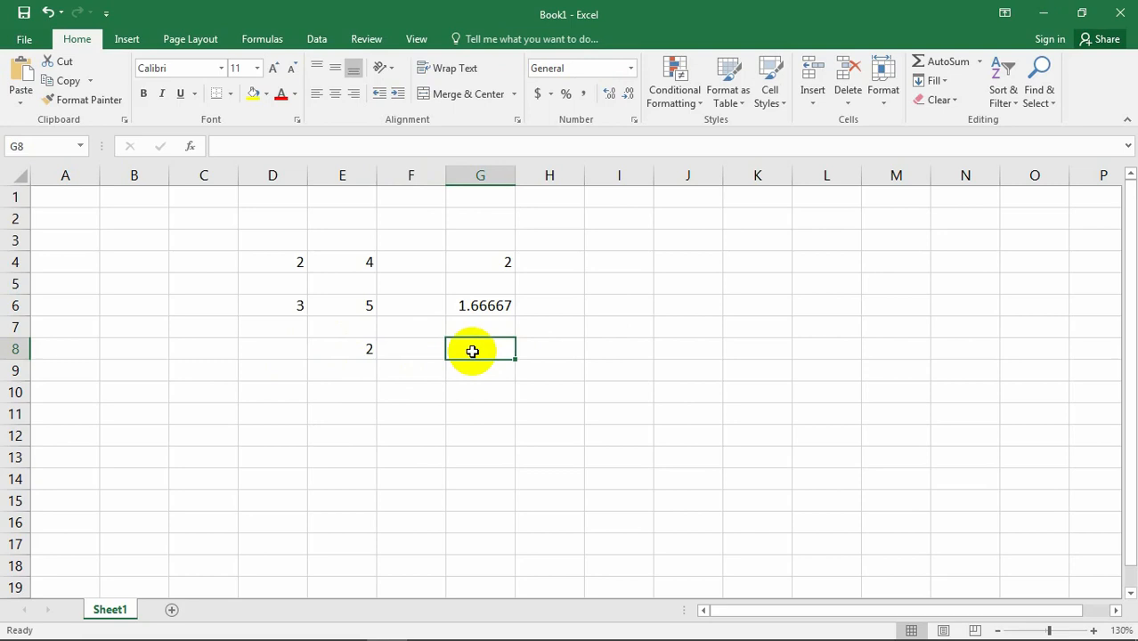
{"action": "type", "text": "="}
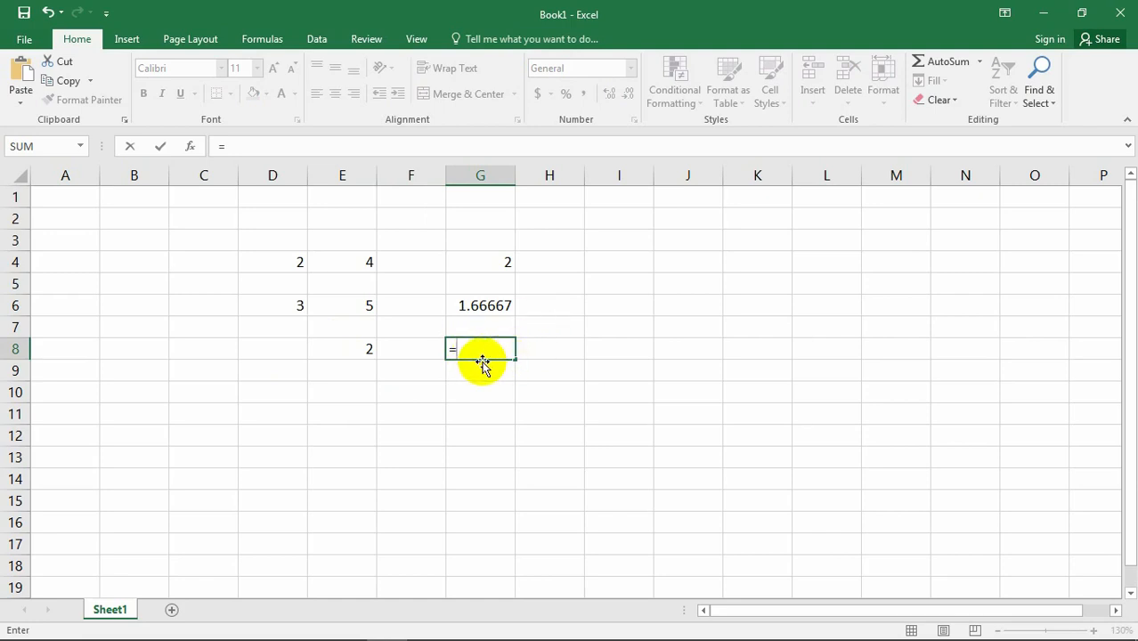
{"action": "left_click", "coordinate": [369, 348]}
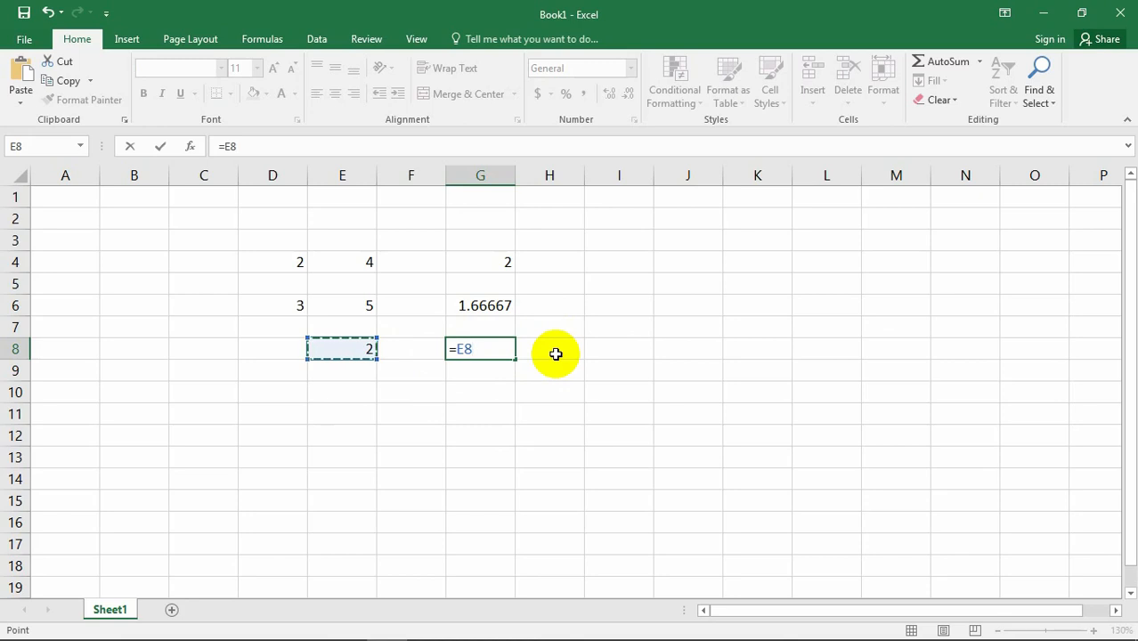
{"action": "type", "text": "*"}
{"action": "key", "text": "Return"}
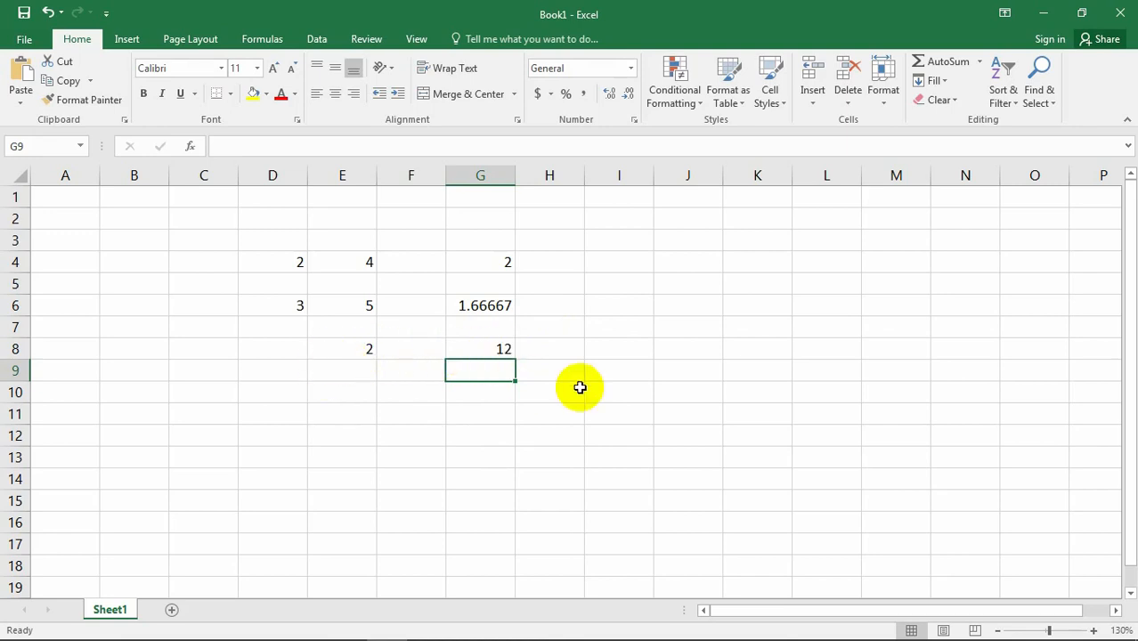
{"action": "left_click", "coordinate": [500, 348]}
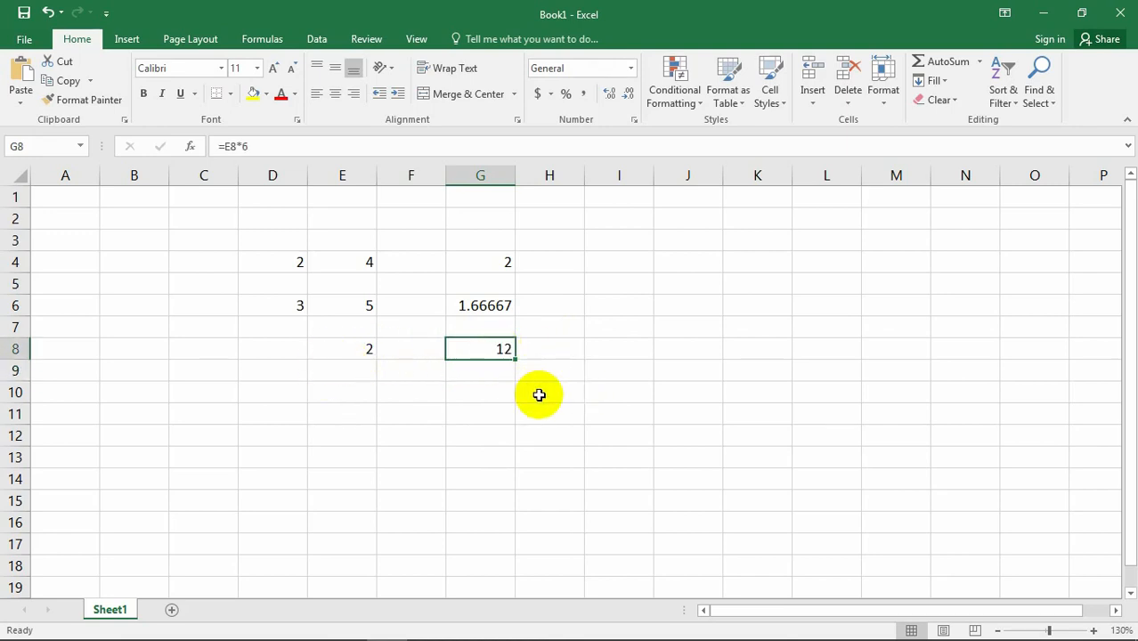
Enter the numbers 6, 7, 9, 10 and 11 in cells E9 through E13.
{"action": "left_click", "coordinate": [355, 349]}
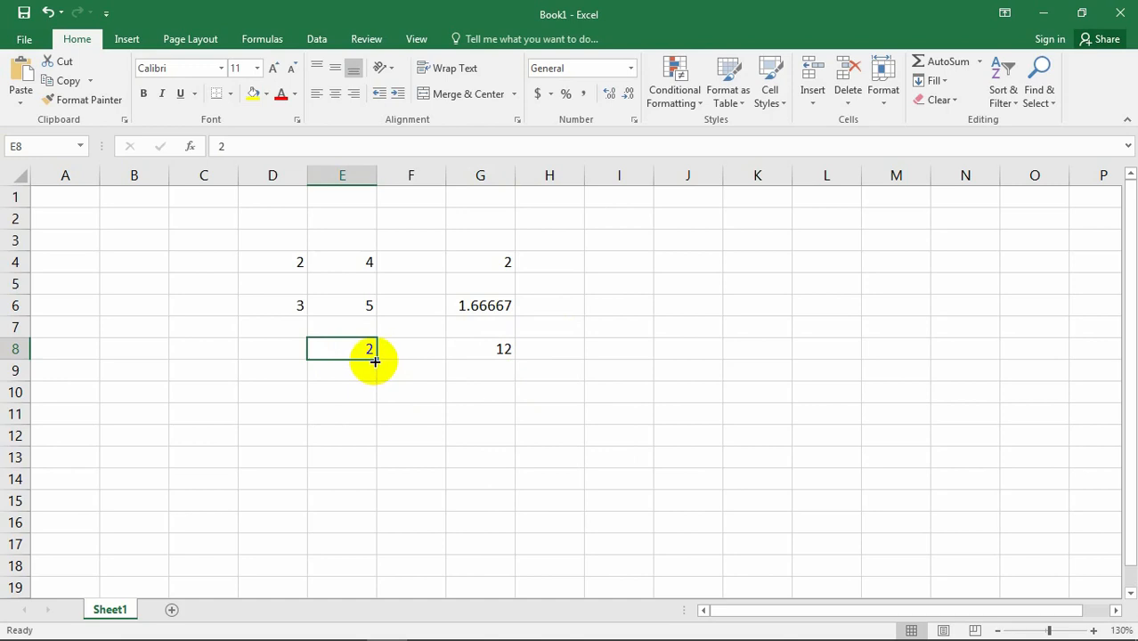
{"action": "left_click", "coordinate": [358, 379]}
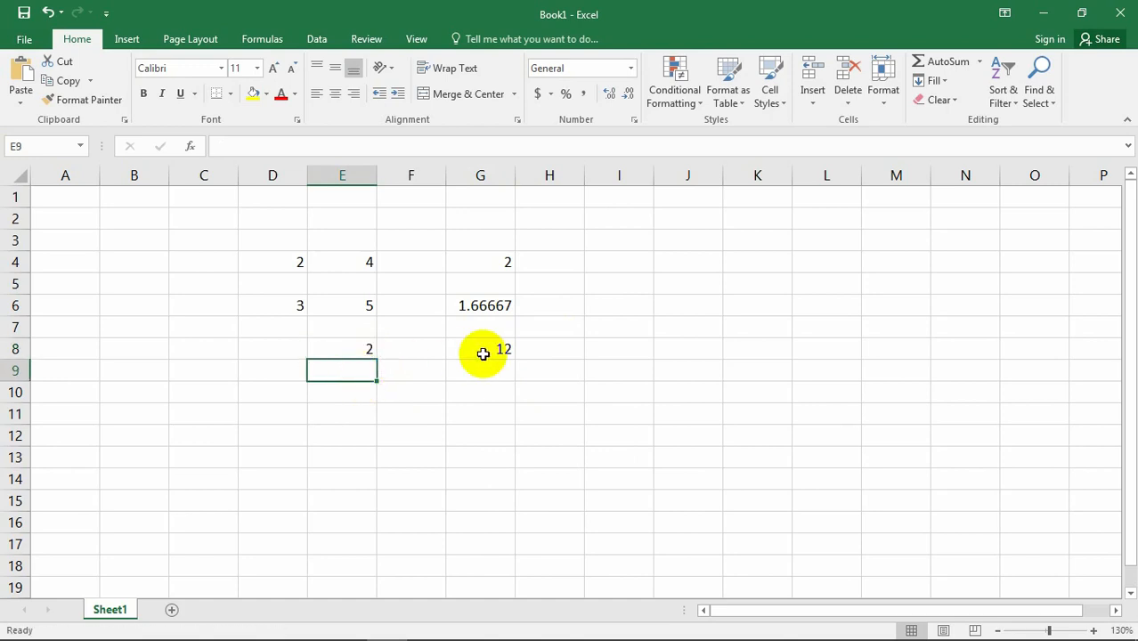
{"action": "type", "text": "6"}
{"action": "key", "text": "Return"}
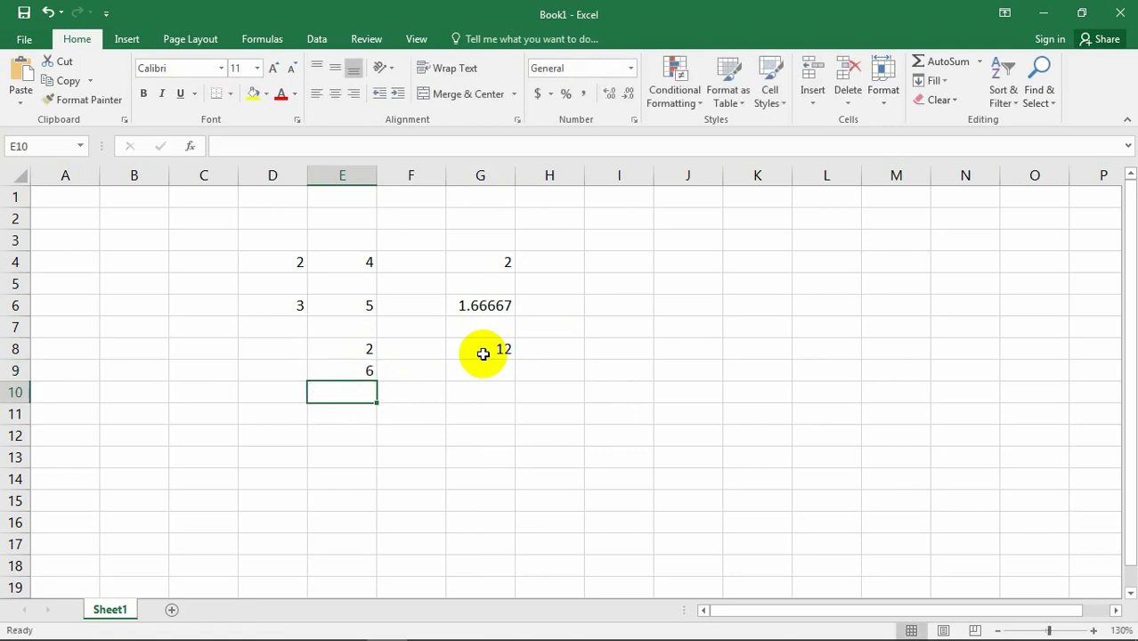
{"action": "type", "text": "7"}
{"action": "key", "text": "Return"}
{"action": "type", "text": "9"}
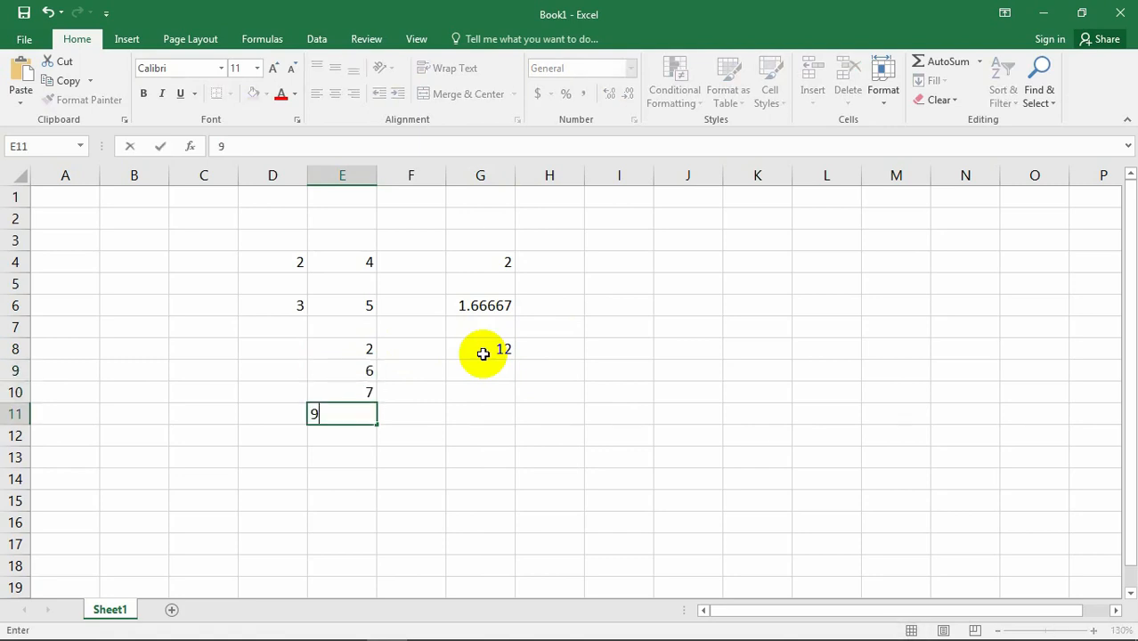
{"action": "key", "text": "Return"}
{"action": "type", "text": "1"}
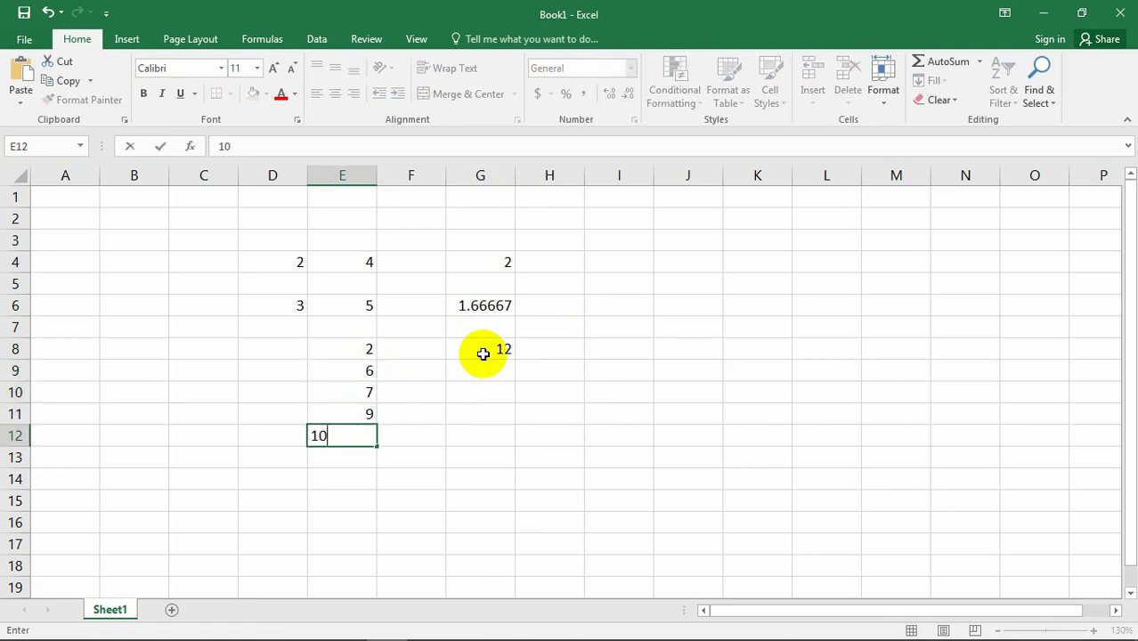
{"action": "type", "text": "0"}
{"action": "key", "text": "Return"}
{"action": "type", "text": "1"}
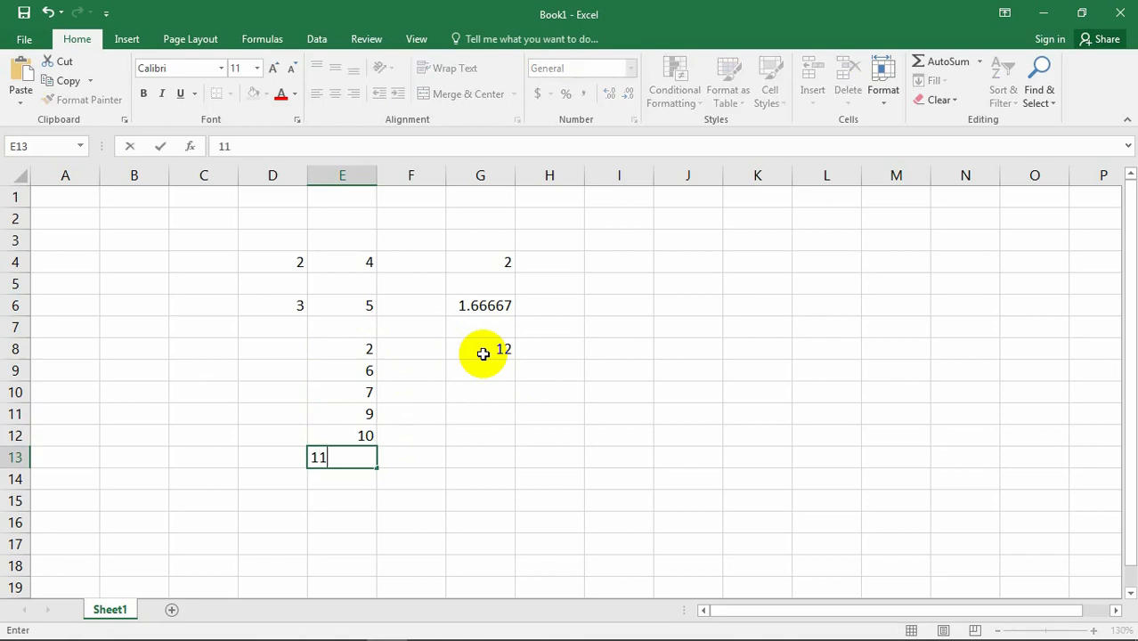
{"action": "type", "text": "1"}
{"action": "key", "text": "Return"}
{"action": "left_click", "coordinate": [486, 348]}
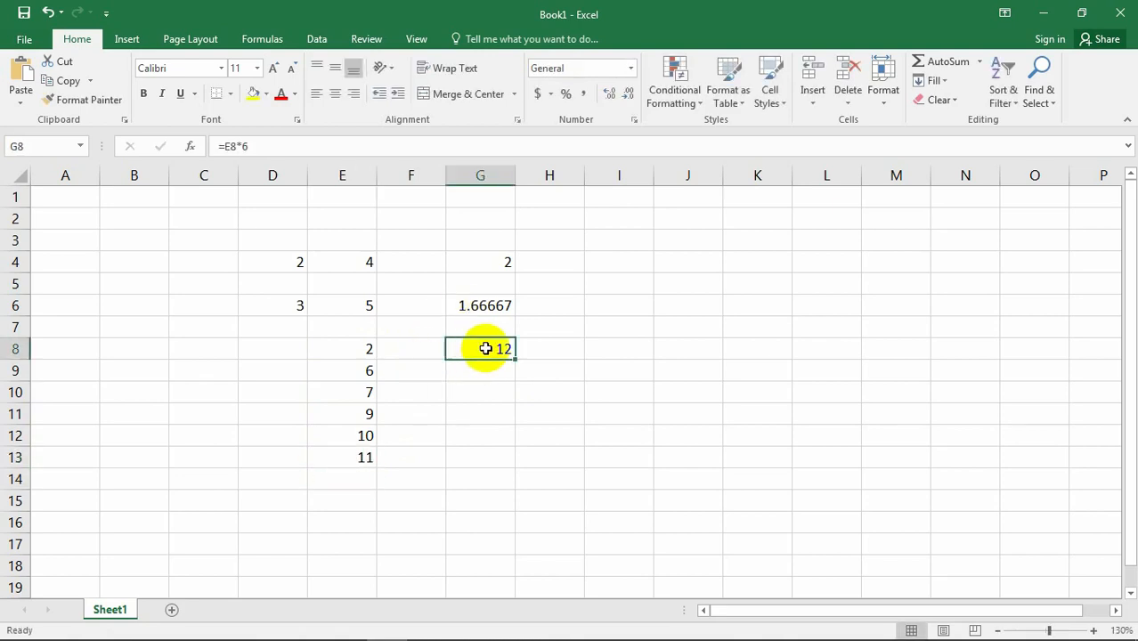
{"action": "left_click", "coordinate": [354, 348]}
{"action": "left_click", "coordinate": [489, 349]}
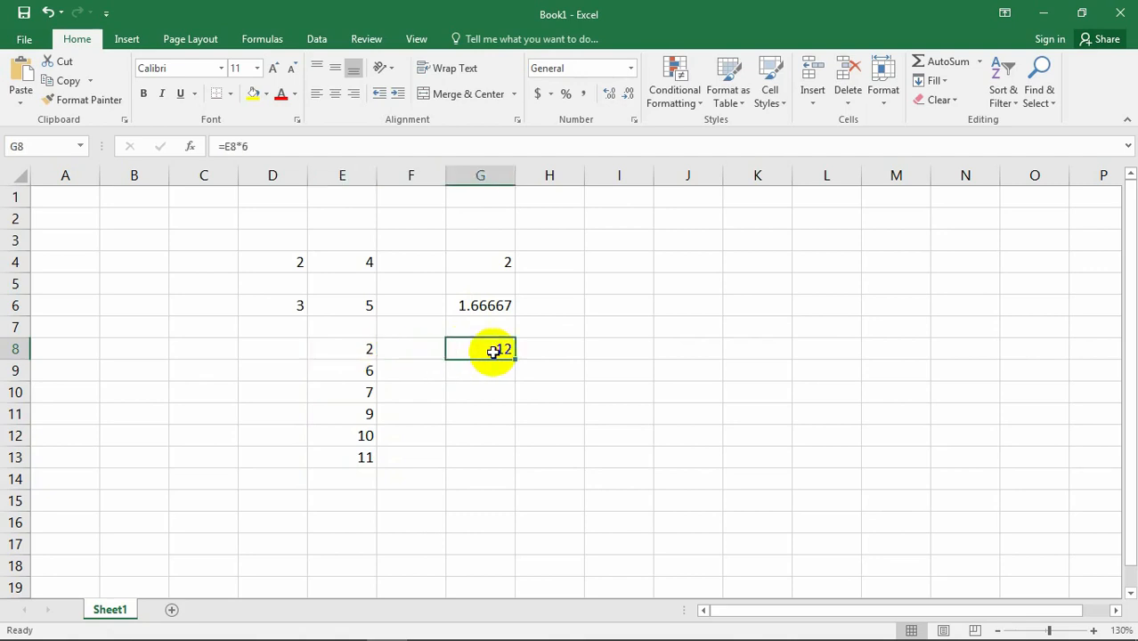
{"action": "left_click", "coordinate": [361, 370]}
{"action": "left_click", "coordinate": [475, 373]}
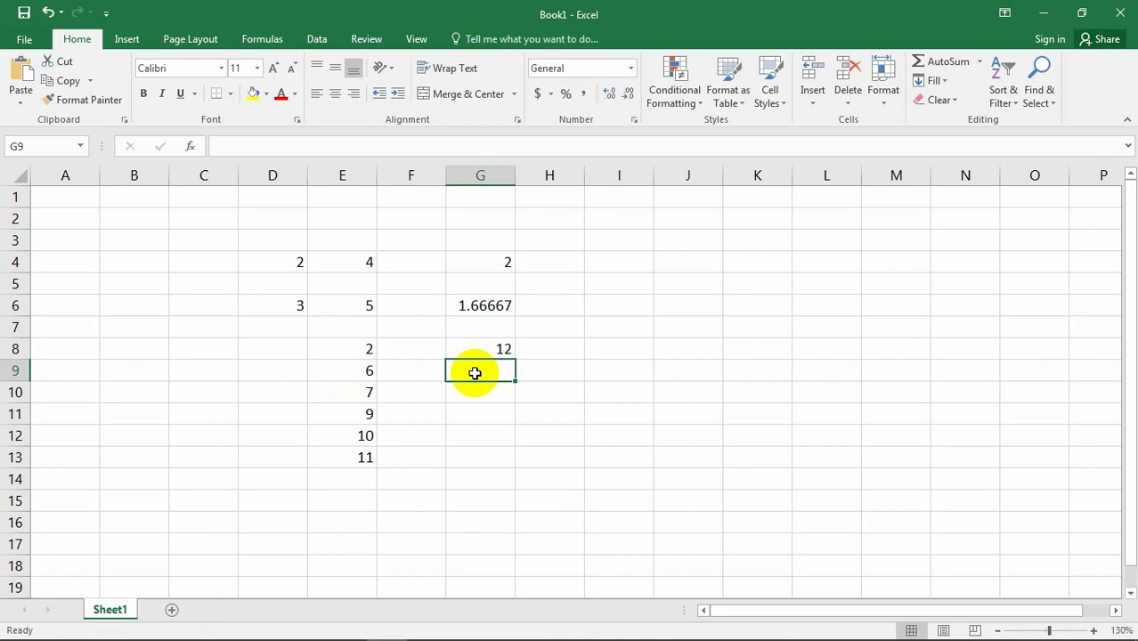
{"action": "type", "text": "="}
{"action": "key", "text": "Return"}
{"action": "left_click", "coordinate": [475, 373]}
{"action": "left_click", "coordinate": [504, 460]}
Fill the formula in cell G8 down to G13 so every number in E9 through E13 is multiplied by 6.
{"action": "left_click", "coordinate": [506, 346]}
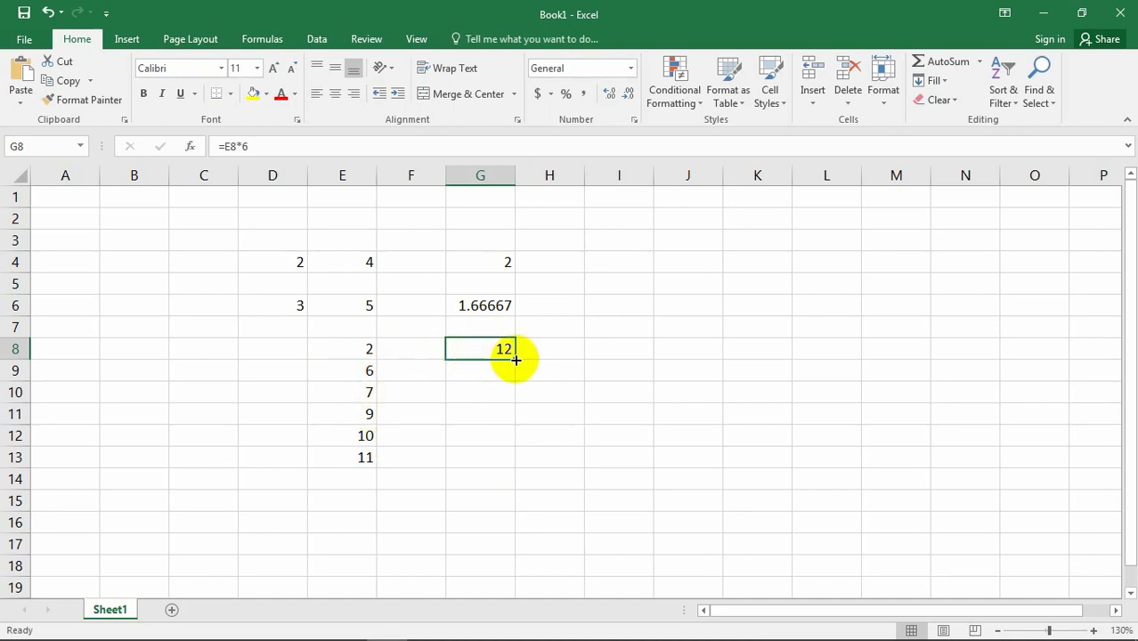
{"action": "left_click", "coordinate": [522, 391]}
{"action": "left_click", "coordinate": [488, 351]}
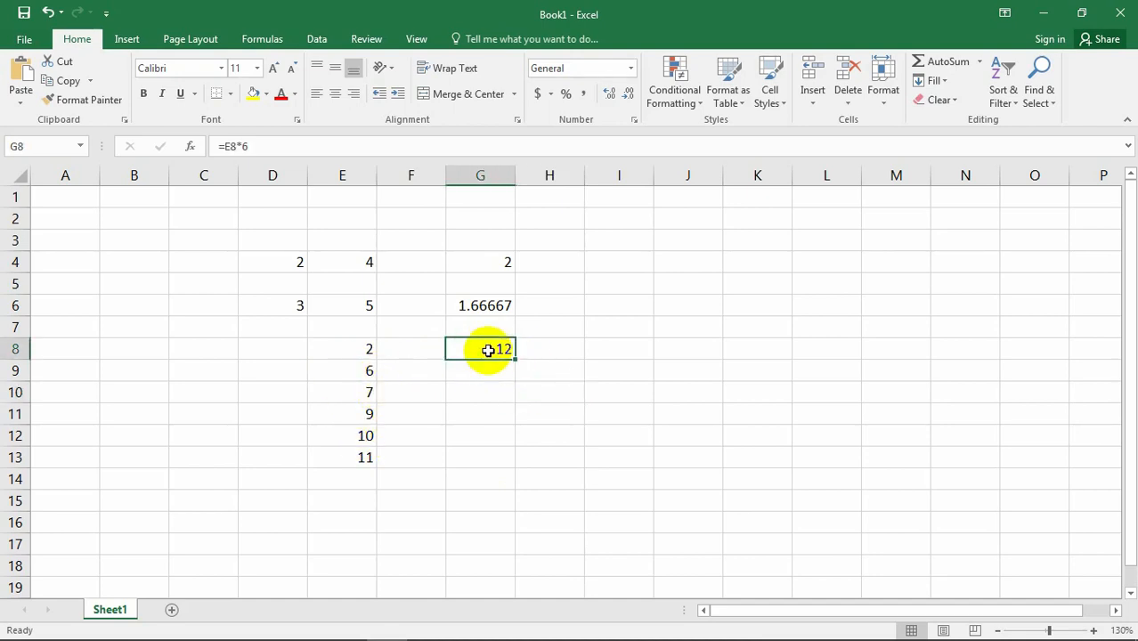
{"action": "left_click", "coordinate": [388, 341]}
{"action": "left_click", "coordinate": [489, 347]}
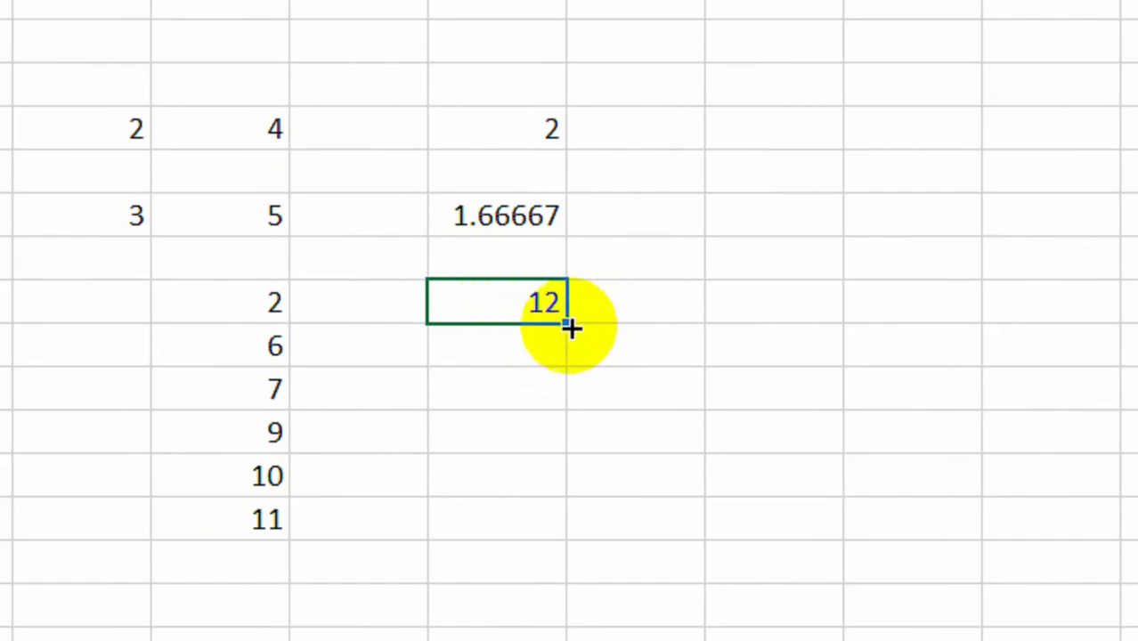
{"action": "left_click_drag", "start_coordinate": [571, 328], "coordinate": [572, 537]}
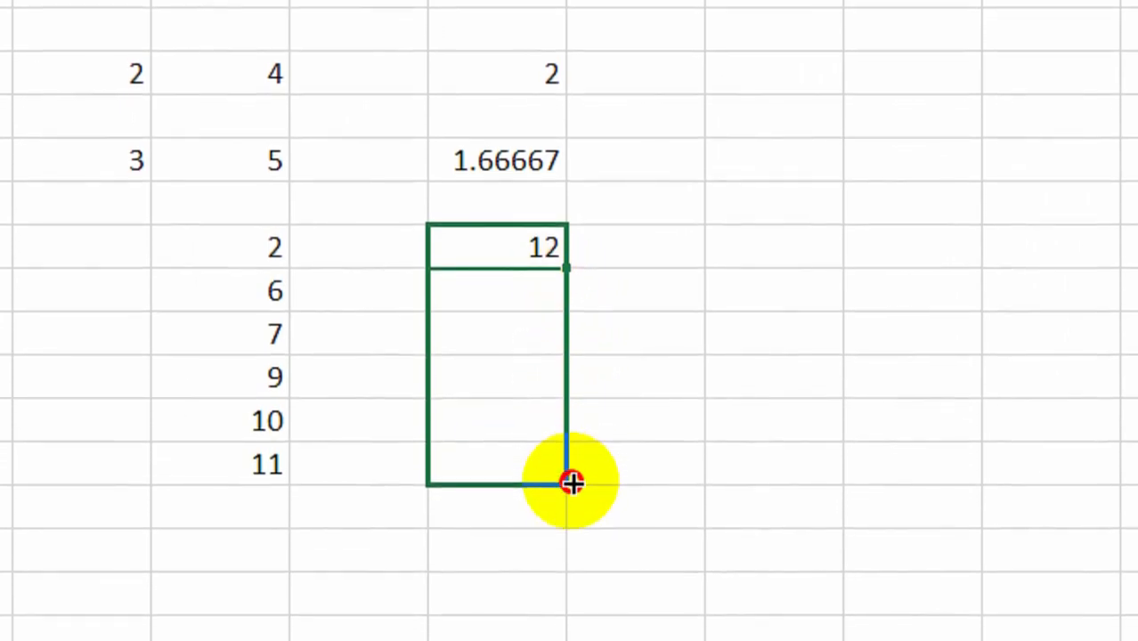
{"action": "left_click_drag", "start_coordinate": [571, 484], "coordinate": [574, 479]}
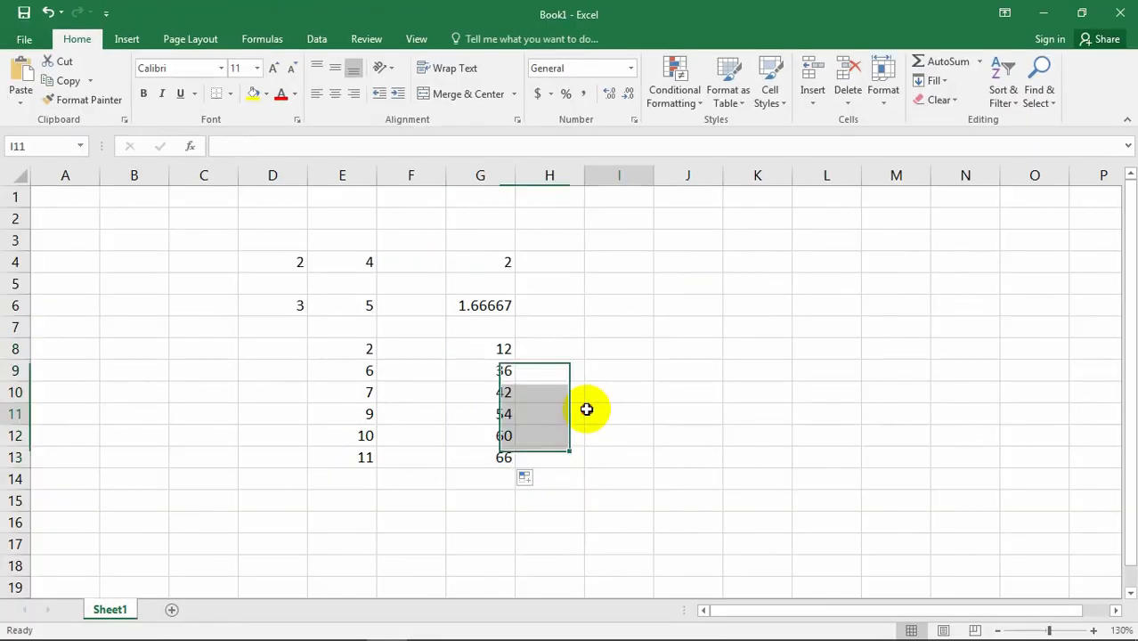
{"action": "left_click", "coordinate": [634, 398]}
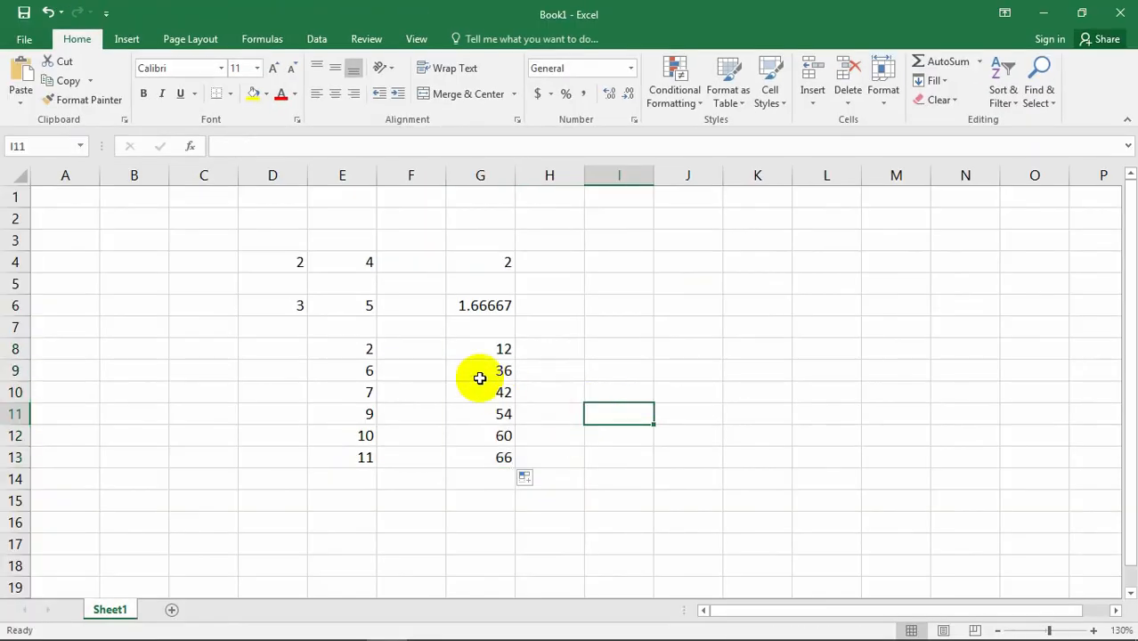
Compare the numbers in E8 through E13 with the filled multiplication formulas in column G.
{"action": "left_click", "coordinate": [370, 374]}
{"action": "left_click", "coordinate": [488, 371]}
{"action": "left_click", "coordinate": [369, 393]}
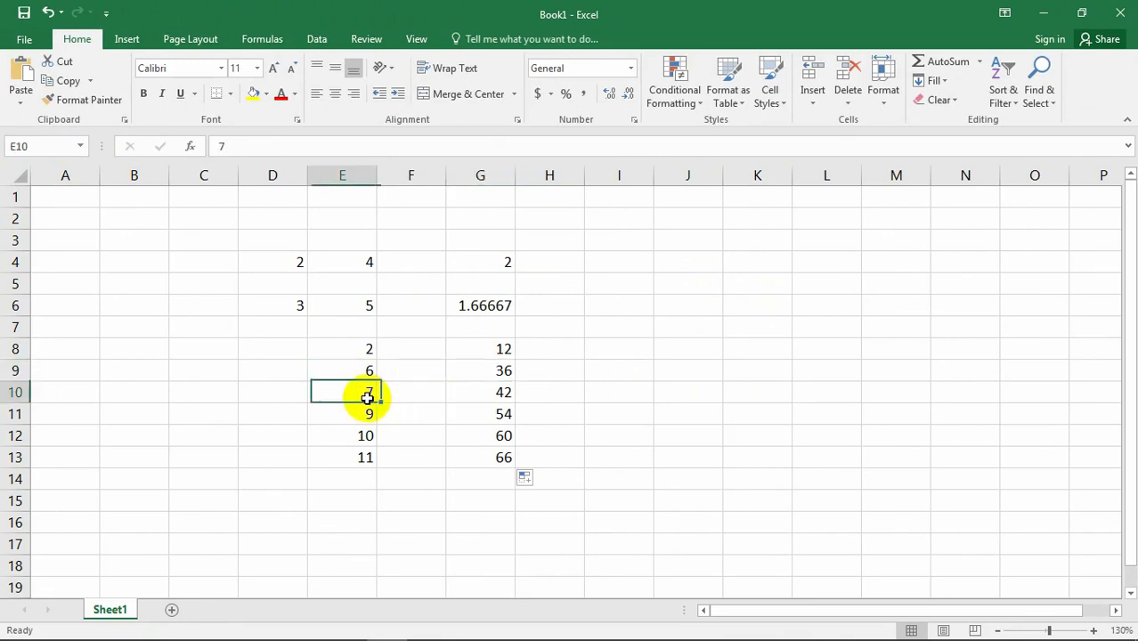
{"action": "left_click", "coordinate": [505, 394]}
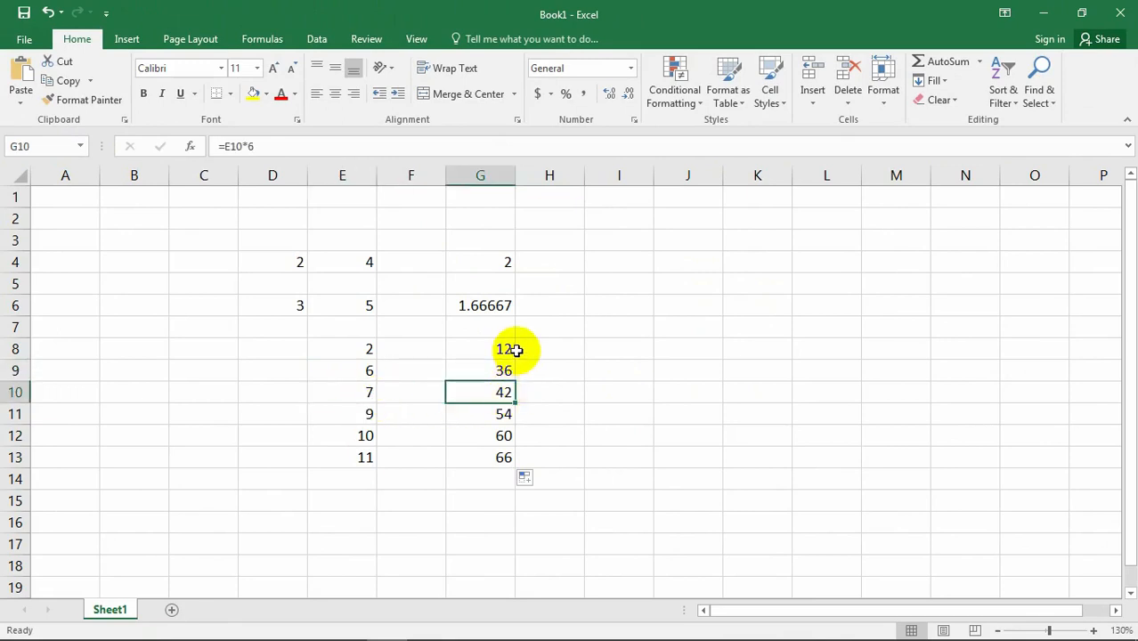
{"action": "left_click", "coordinate": [498, 369]}
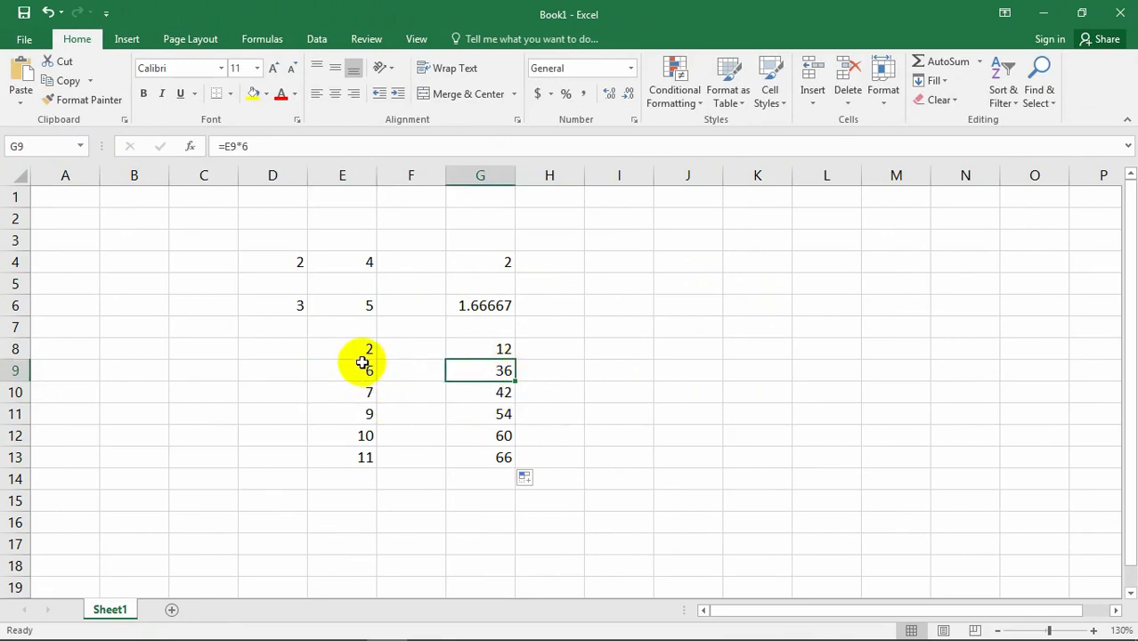
{"action": "left_click", "coordinate": [494, 457]}
{"action": "left_click", "coordinate": [583, 374]}
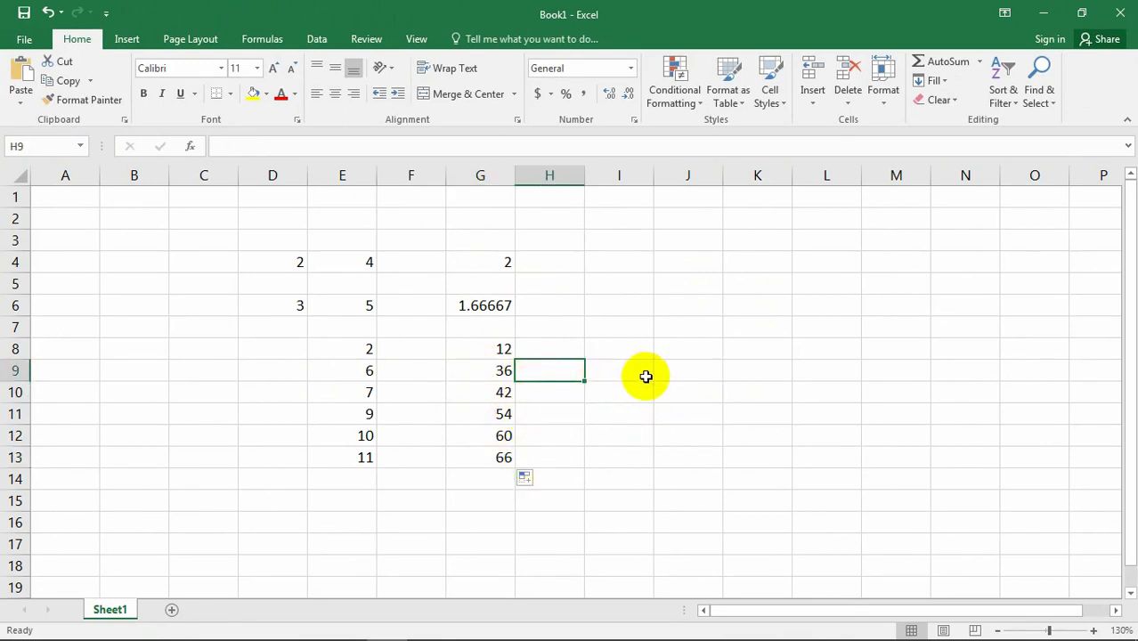
{"action": "left_click", "coordinate": [521, 348]}
{"action": "left_click", "coordinate": [481, 349]}
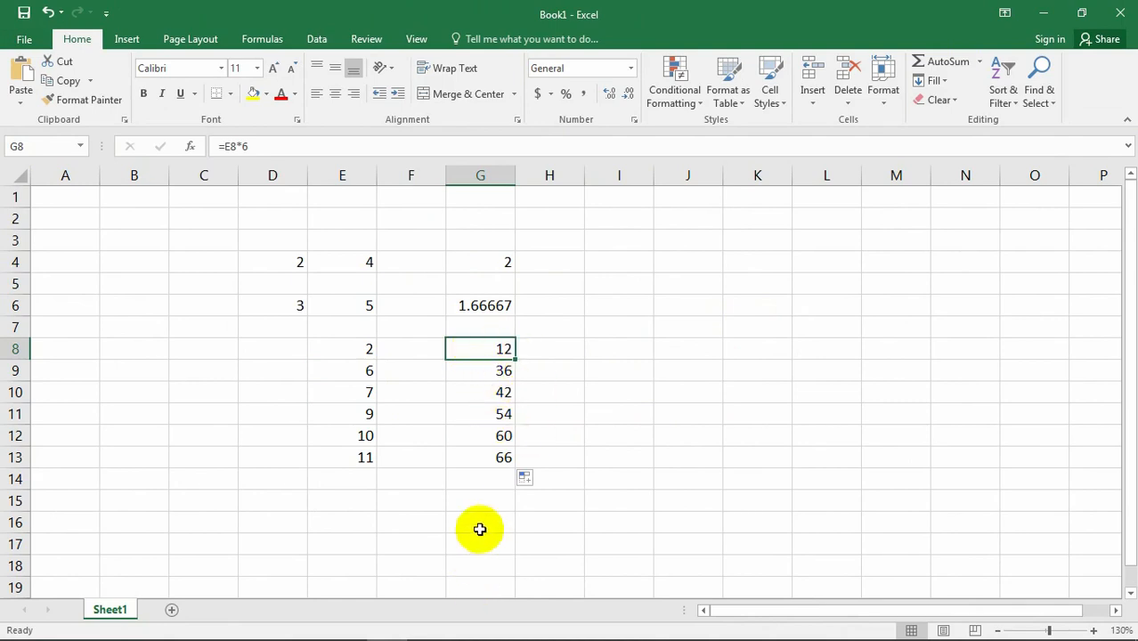
{"action": "left_click", "coordinate": [589, 408]}
{"action": "left_click", "coordinate": [529, 346]}
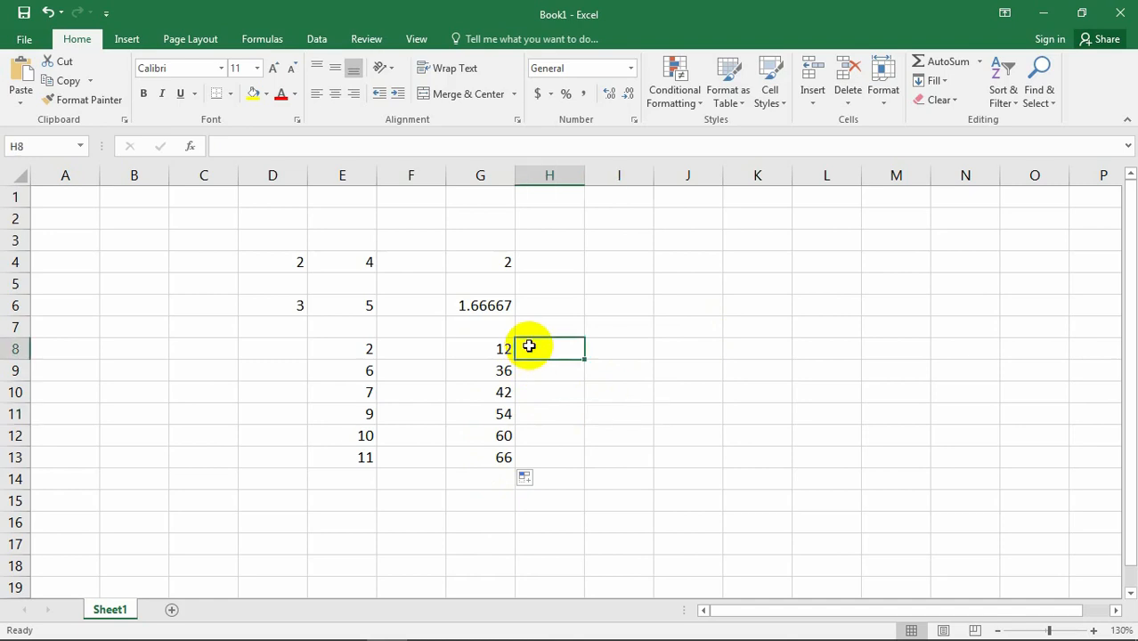
{"action": "left_click", "coordinate": [682, 405]}
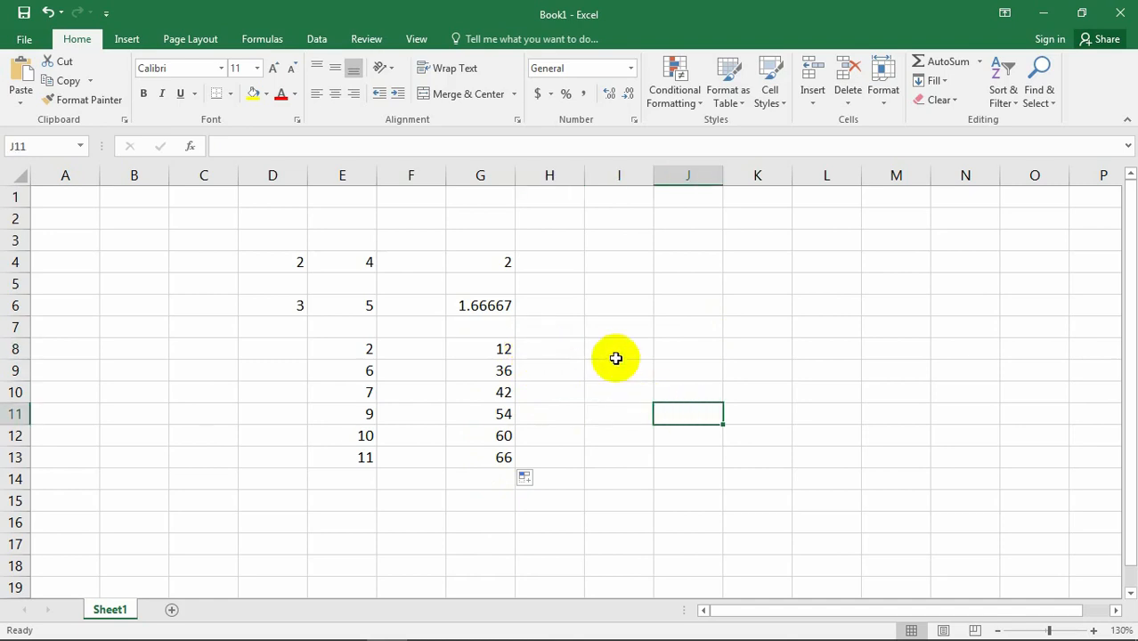
{"action": "left_click", "coordinate": [615, 356]}
{"action": "left_click", "coordinate": [375, 353]}
{"action": "left_click", "coordinate": [490, 371]}
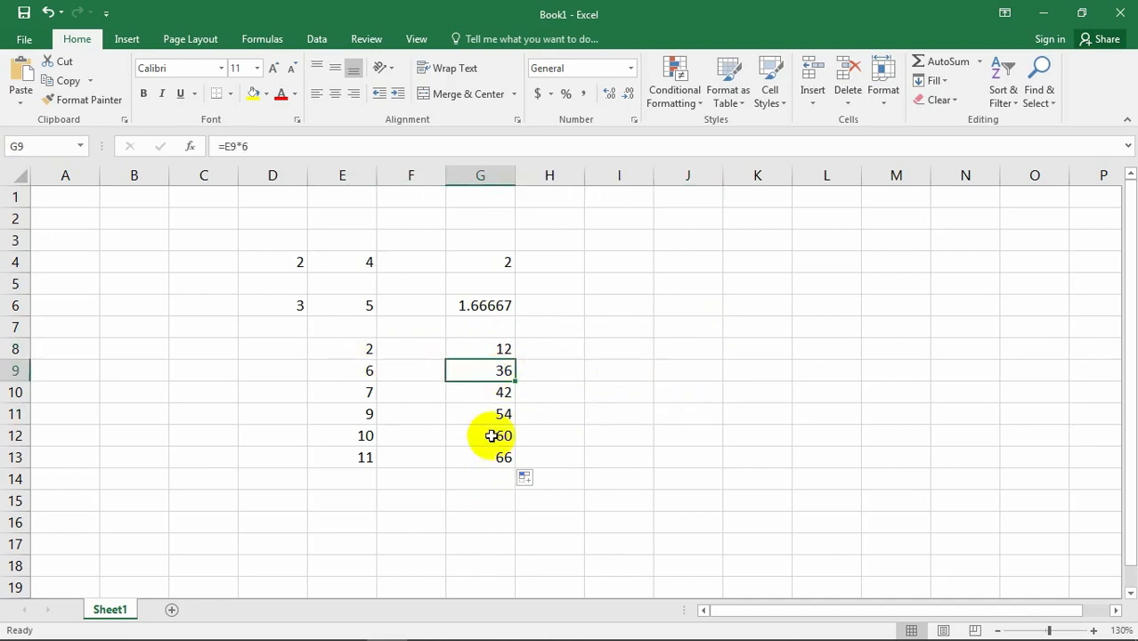
Clear the multiplication formulas from cells G8 through G13.
{"action": "left_click", "coordinate": [501, 353]}
{"action": "left_click_drag", "start_coordinate": [502, 353], "coordinate": [491, 472]}
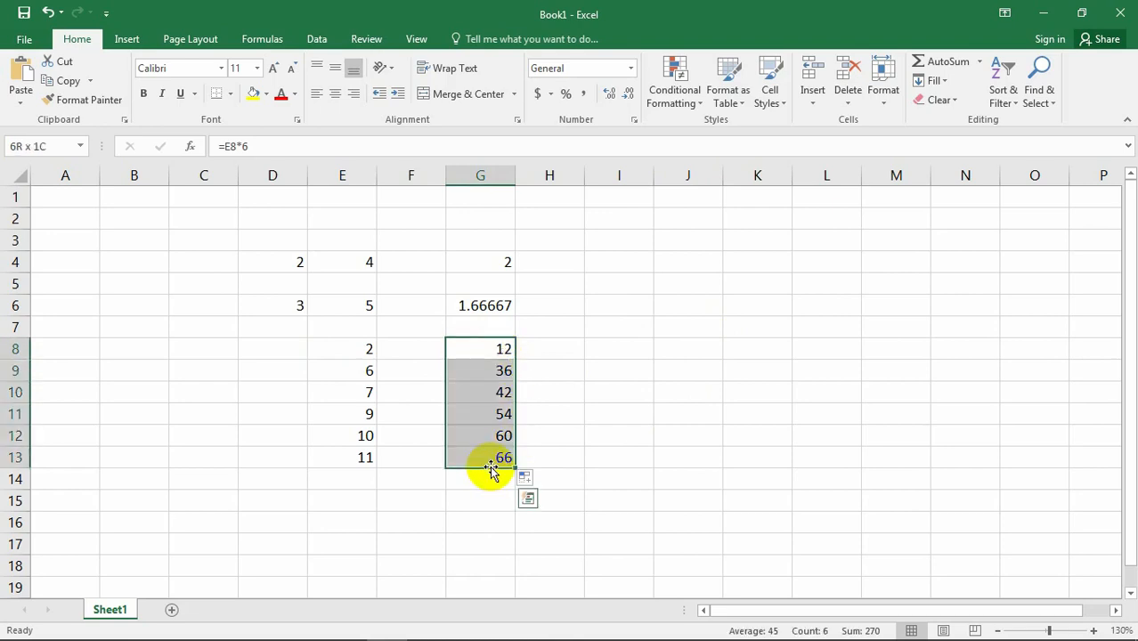
{"action": "key", "text": "Delete"}
{"action": "left_click", "coordinate": [582, 432]}
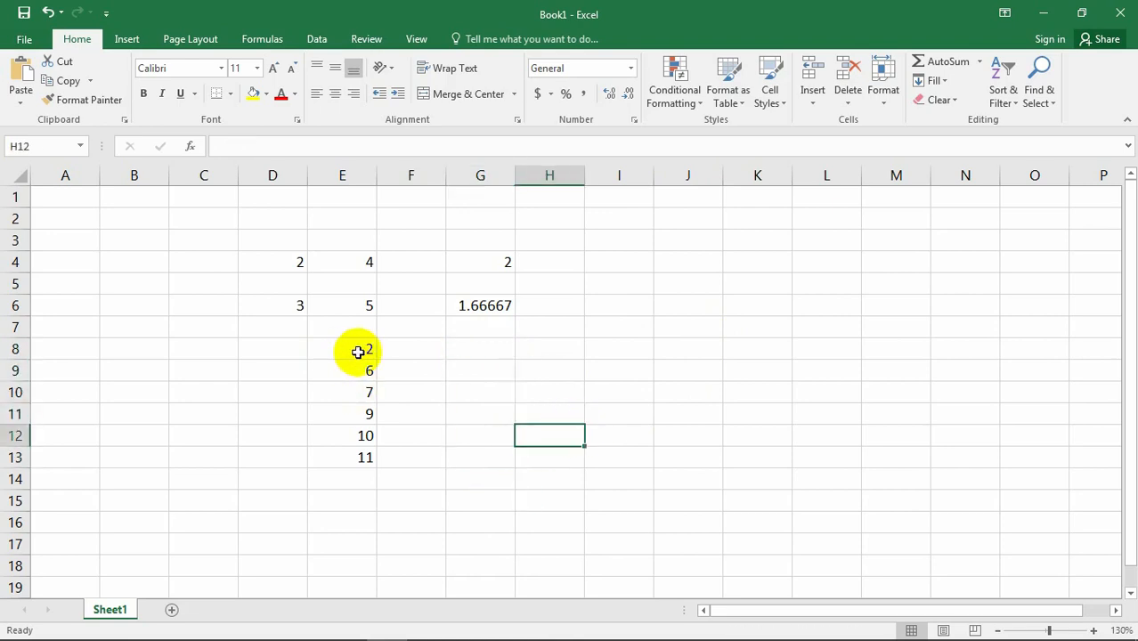
Enter the formula =E8/6 in cell G8 to divide the number in E8 by the constant 6.
{"action": "left_click", "coordinate": [358, 351]}
{"action": "left_click", "coordinate": [481, 350]}
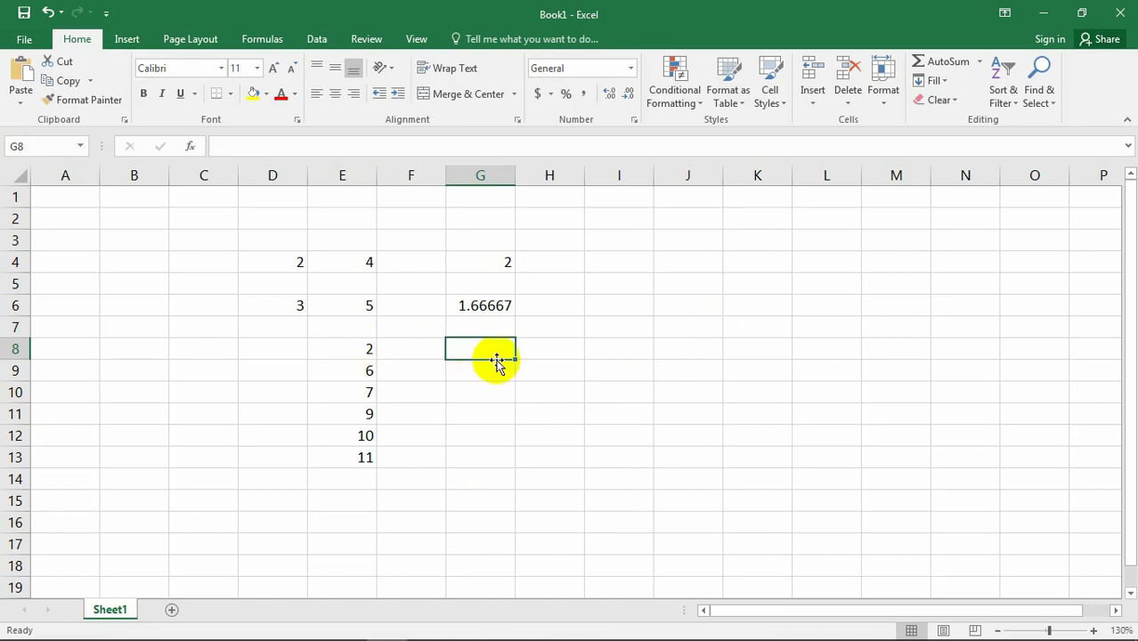
{"action": "left_click", "coordinate": [369, 356]}
{"action": "left_click", "coordinate": [490, 346]}
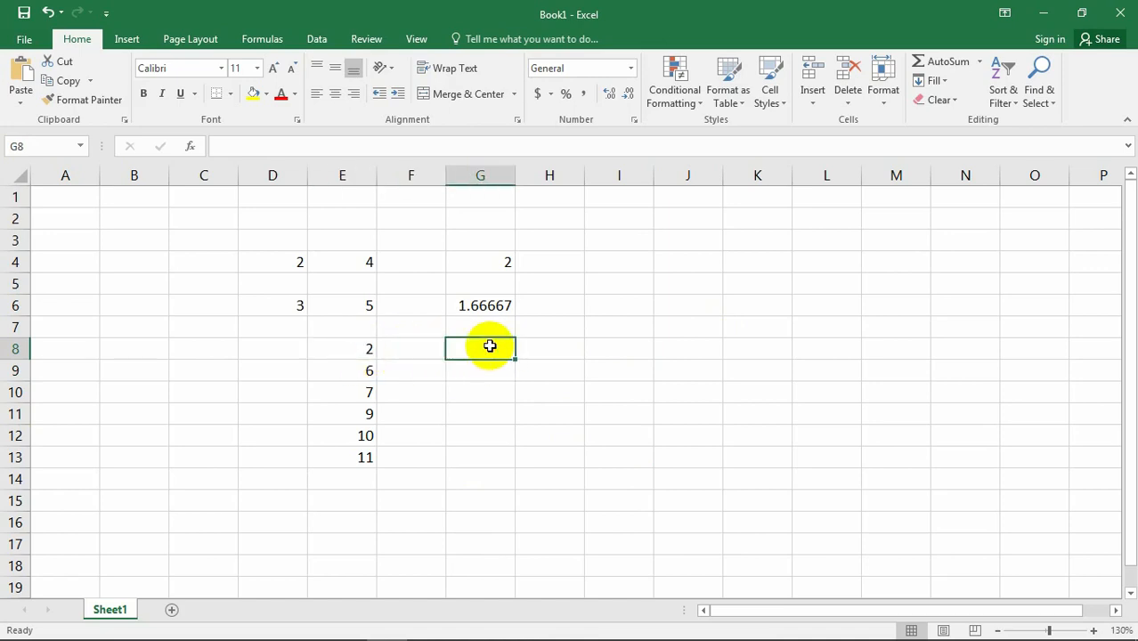
{"action": "type", "text": "="}
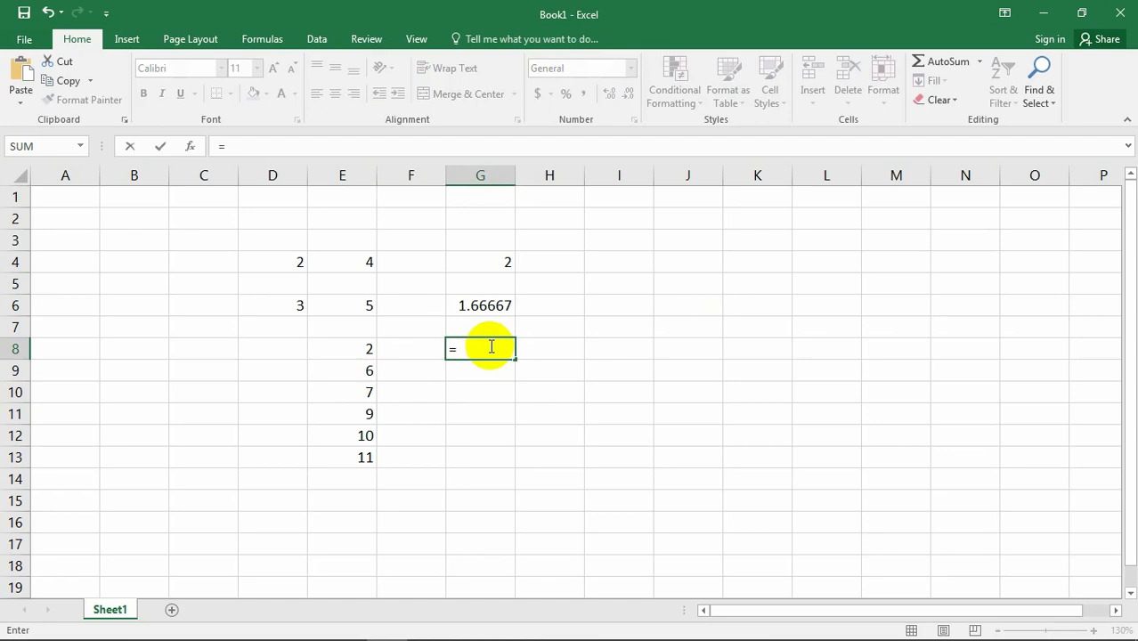
{"action": "left_click", "coordinate": [356, 350]}
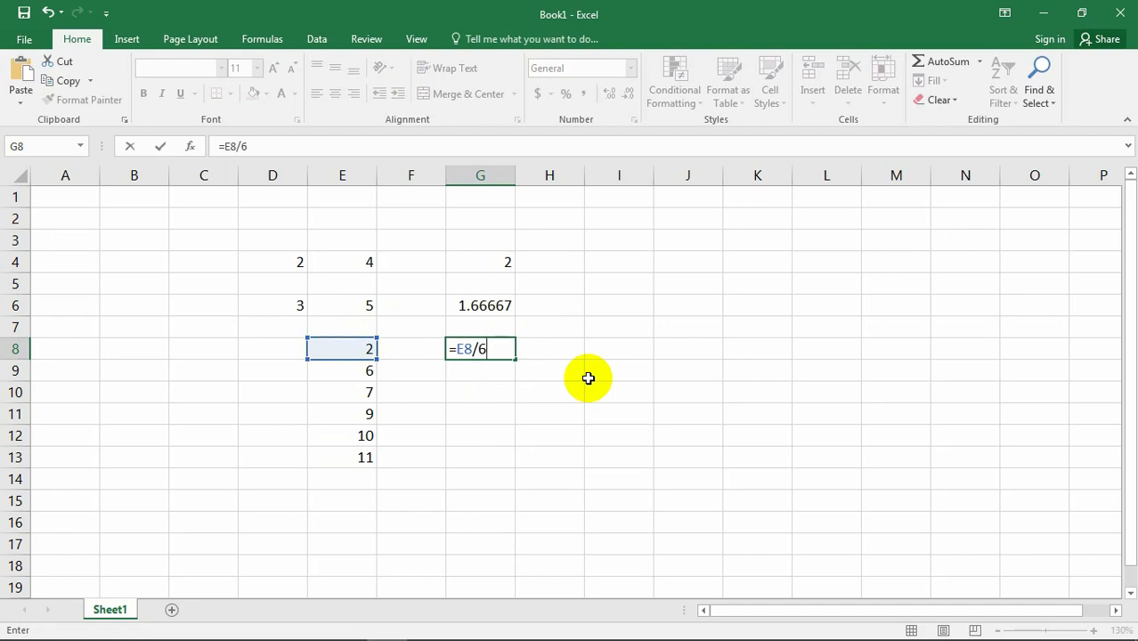
{"action": "key", "text": "Return"}
Fill the division formula in cell G8 down to G13 so every number in E9 through E13 is divided by 6.
{"action": "left_click", "coordinate": [483, 349]}
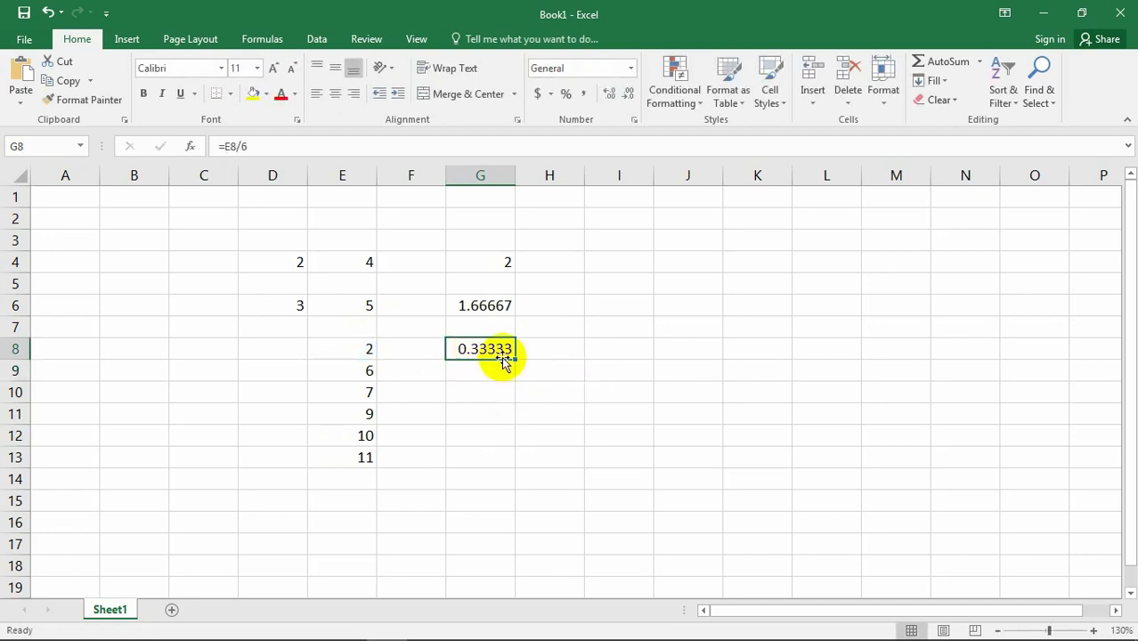
{"action": "left_click", "coordinate": [498, 370]}
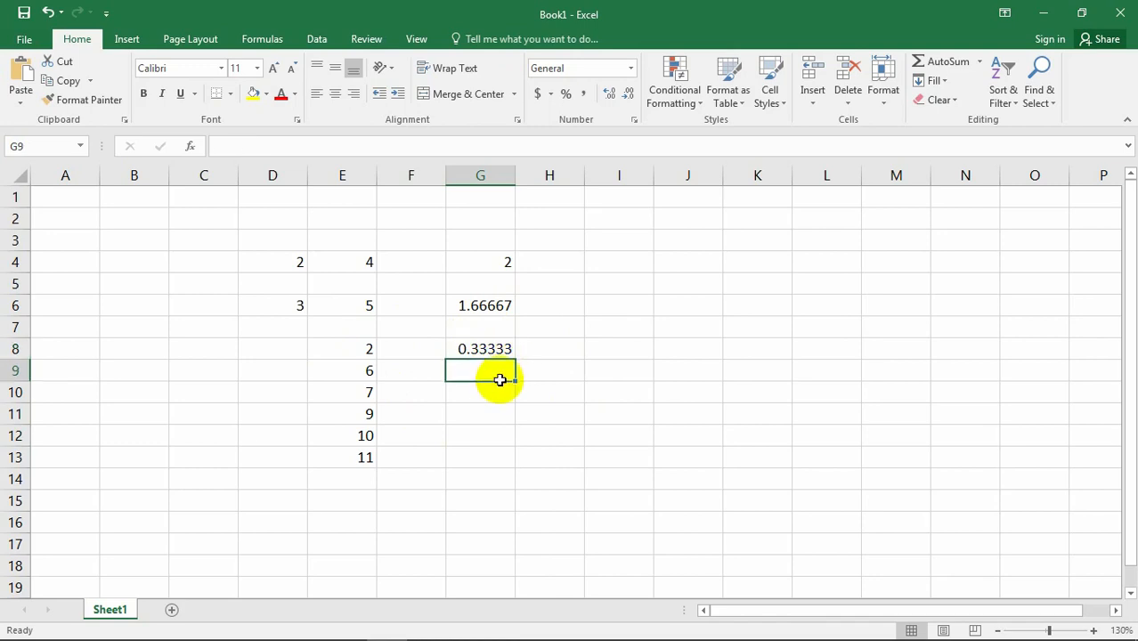
{"action": "left_click", "coordinate": [491, 355]}
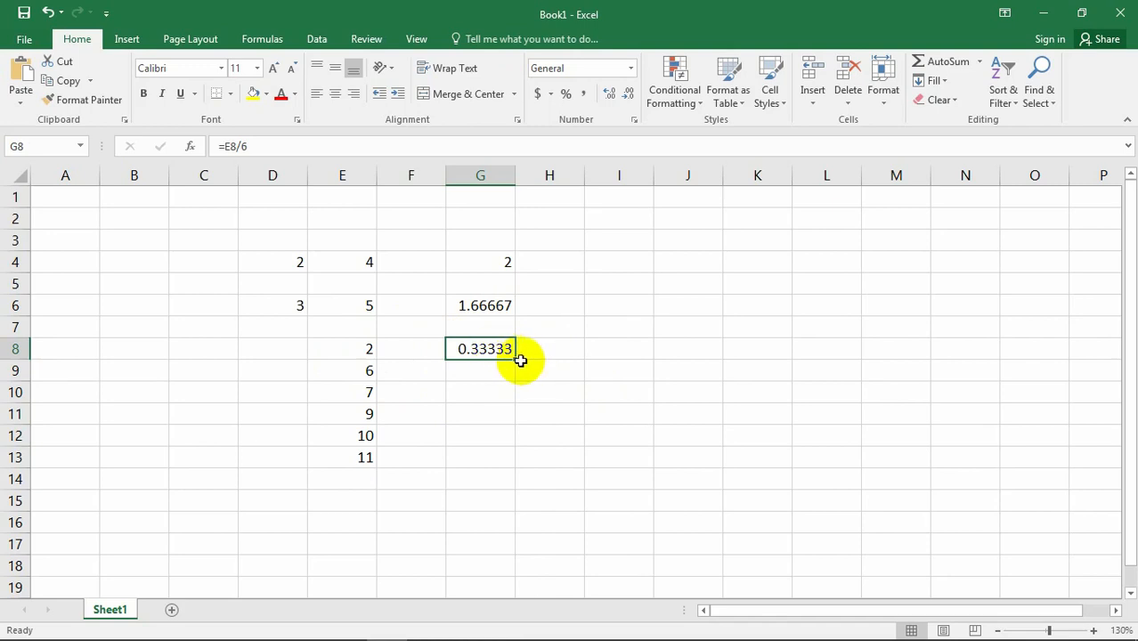
{"action": "left_click_drag", "start_coordinate": [517, 361], "coordinate": [521, 467]}
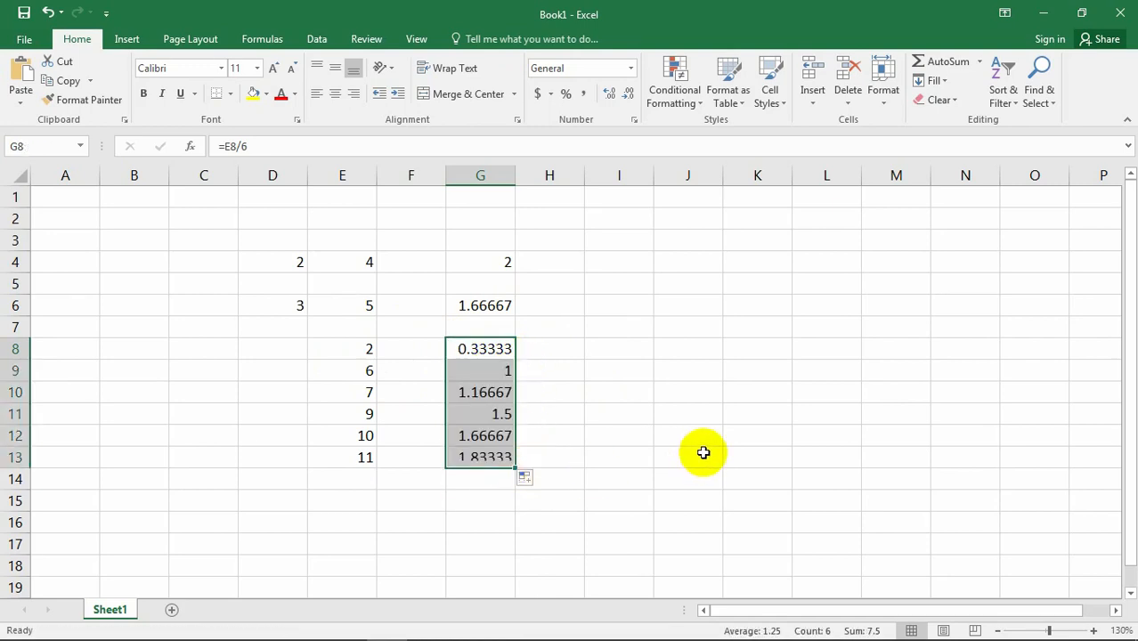
{"action": "left_click", "coordinate": [593, 492]}
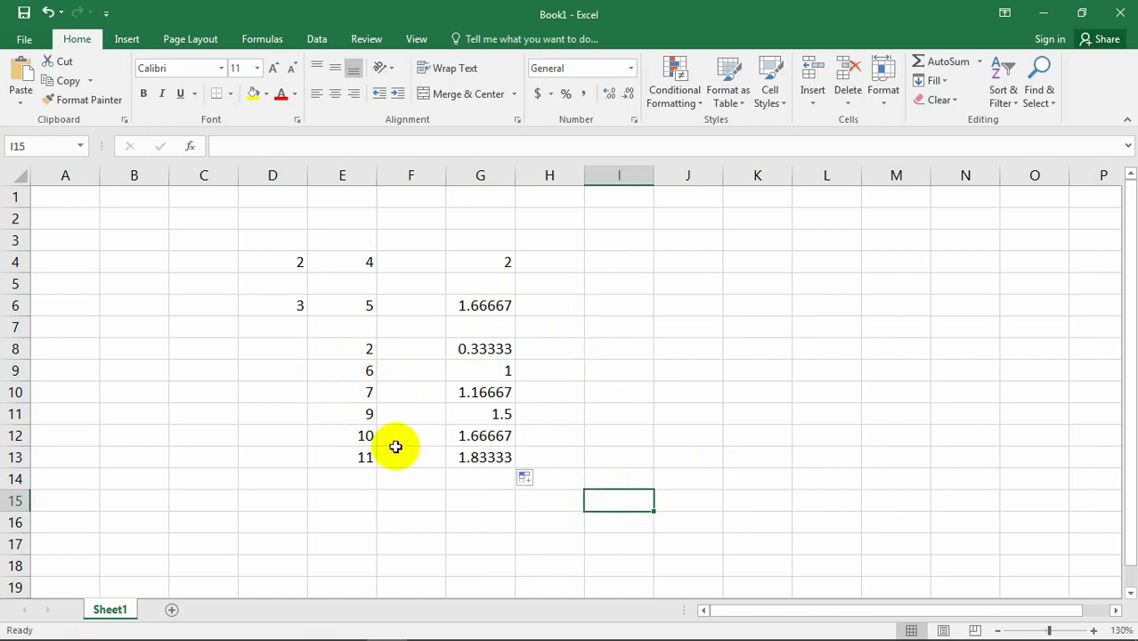
Enter an asterisk (*) in cell I8 to show the multiplication operator.
{"action": "left_click", "coordinate": [472, 504]}
{"action": "left_click", "coordinate": [489, 279]}
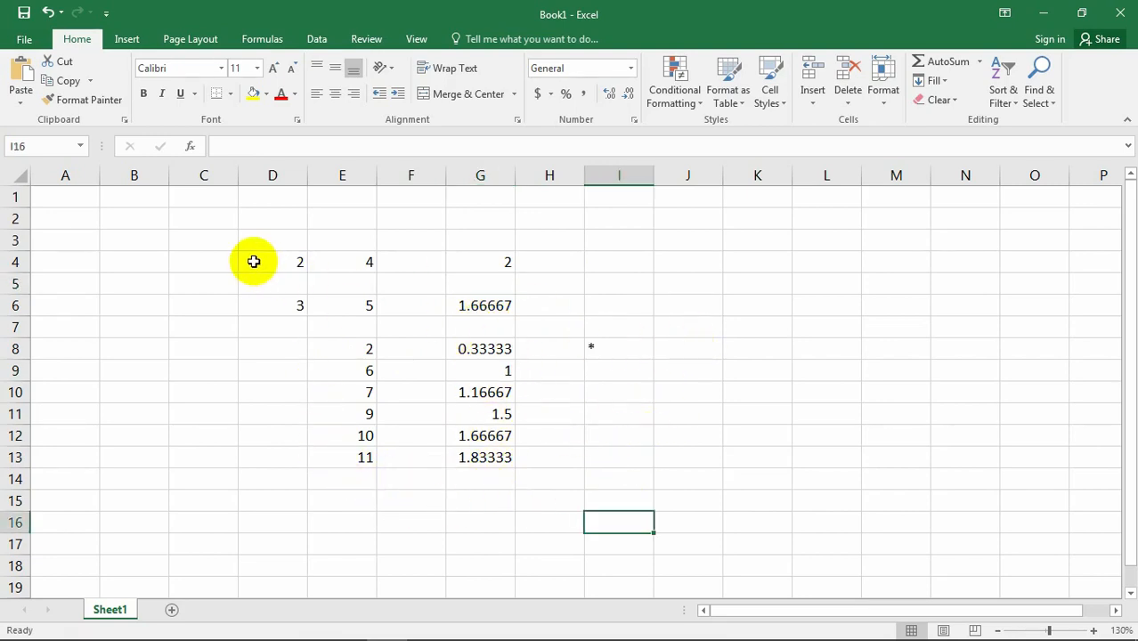
{"action": "left_click", "coordinate": [253, 261]}
{"action": "left_click", "coordinate": [593, 461]}
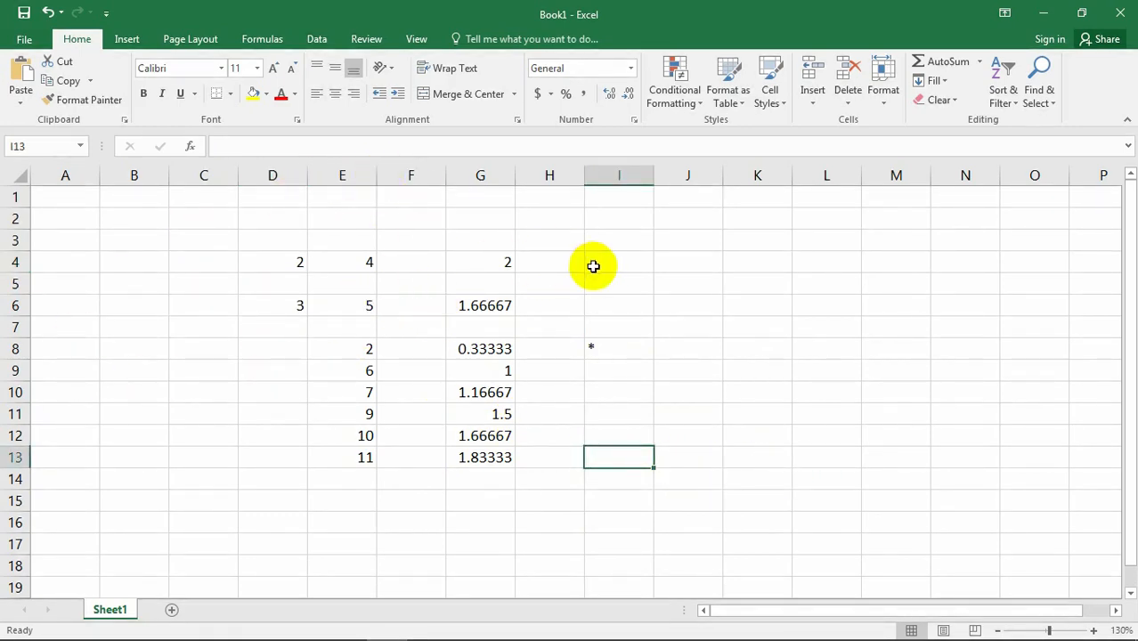
{"action": "left_click", "coordinate": [688, 315]}
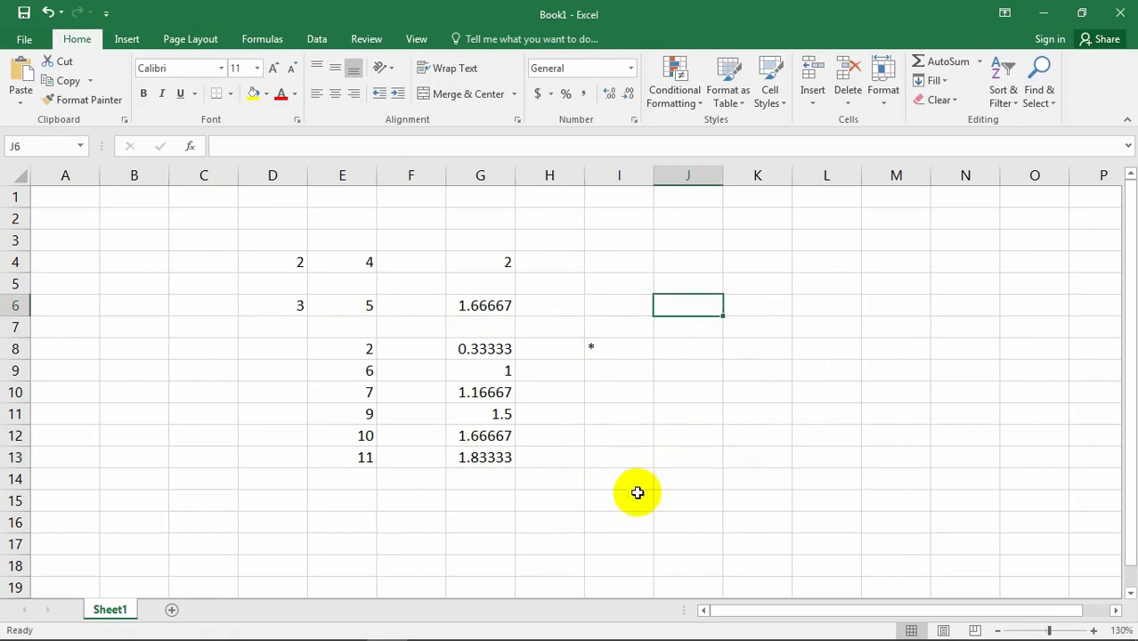
{"action": "left_click", "coordinate": [613, 477]}
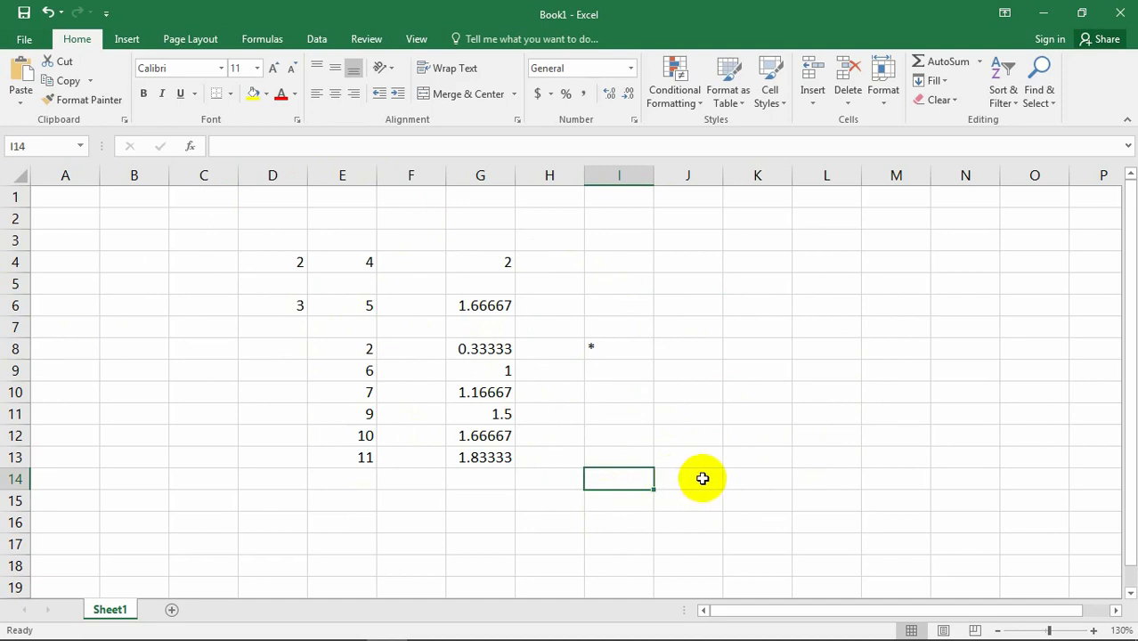
{"action": "left_click", "coordinate": [765, 478]}
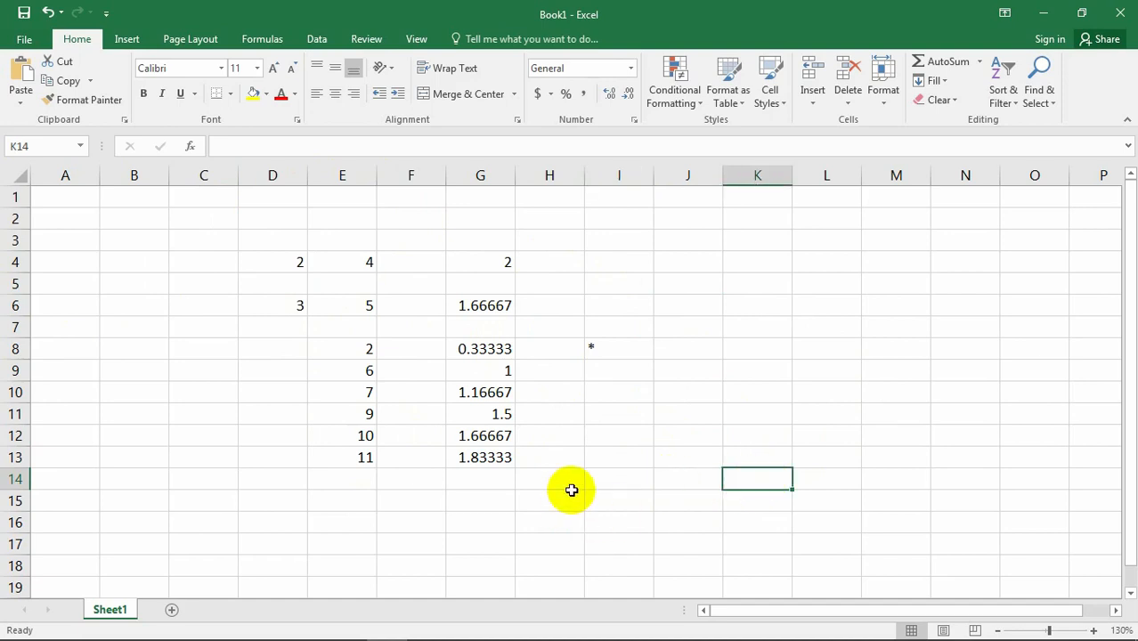
{"action": "left_click", "coordinate": [597, 521]}
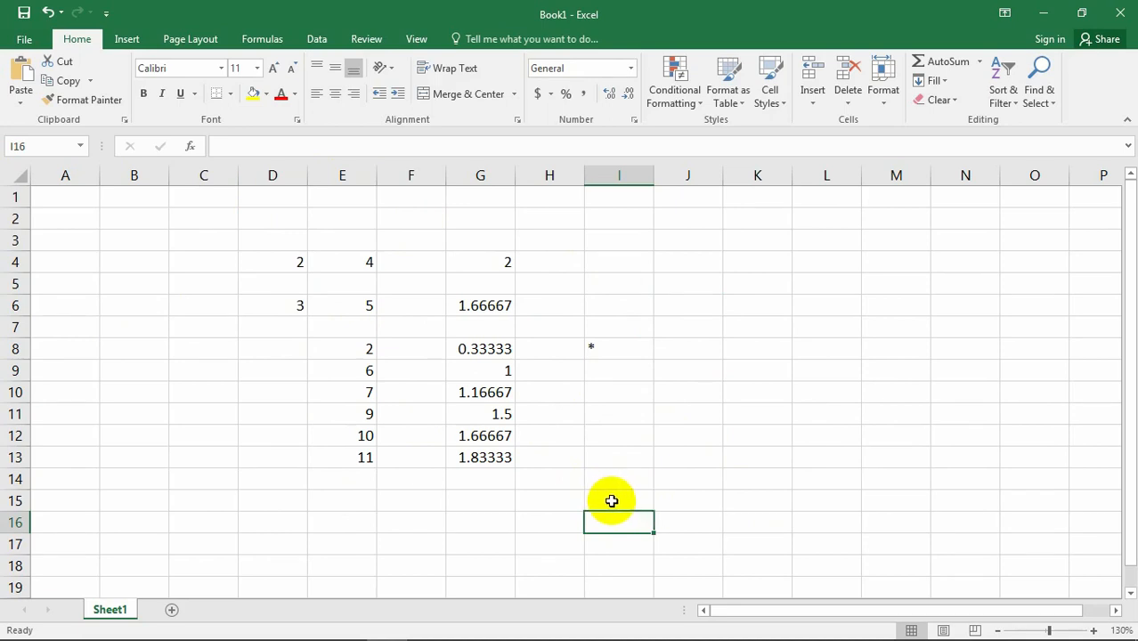
{"action": "left_click", "coordinate": [557, 501]}
{"action": "left_click", "coordinate": [315, 499]}
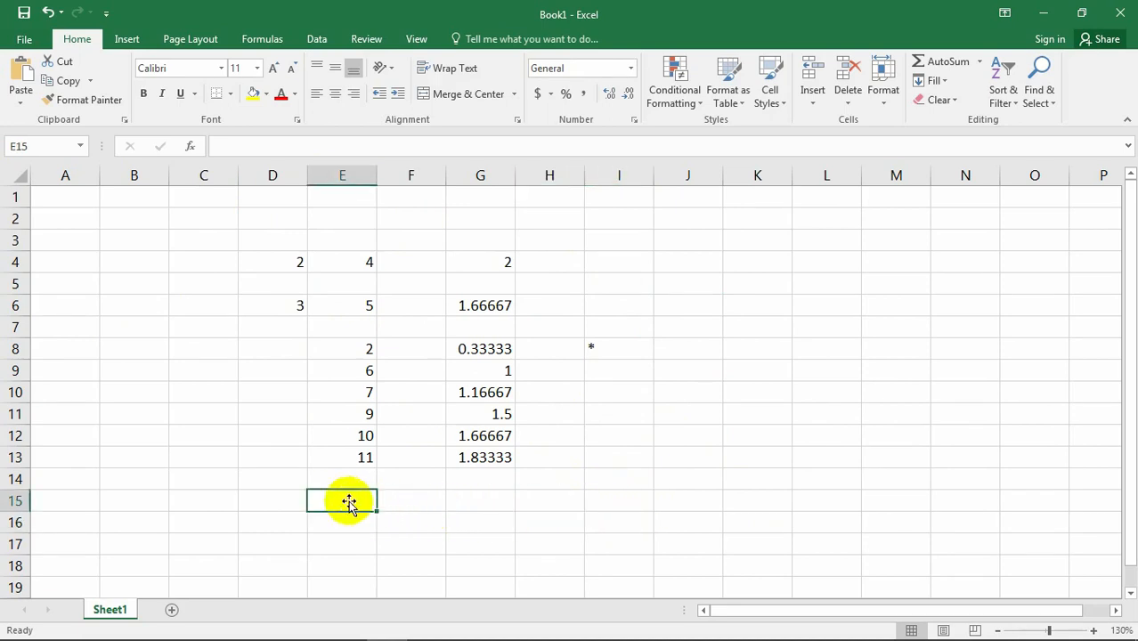
{"action": "left_click", "coordinate": [631, 501]}
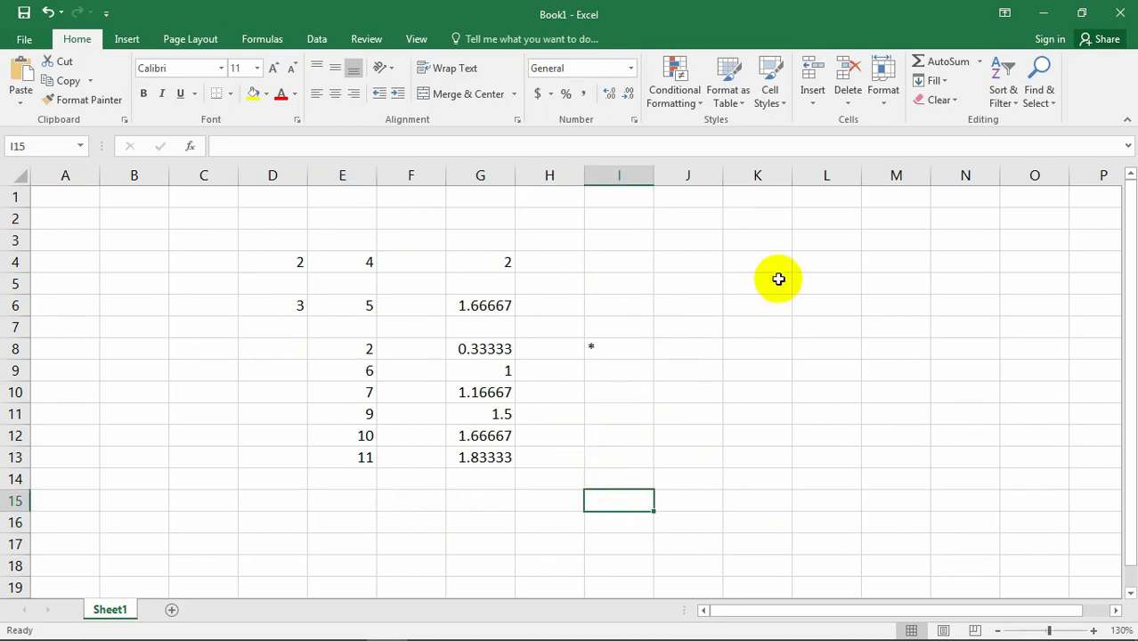
{"action": "left_click", "coordinate": [759, 256]}
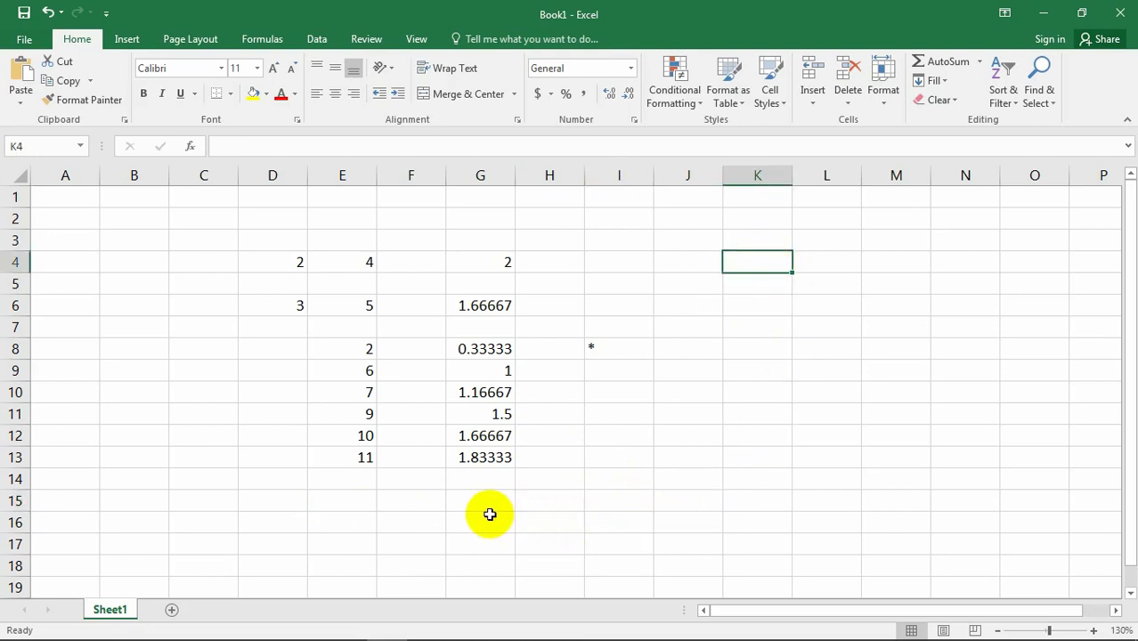
{"action": "left_click", "coordinate": [578, 518]}
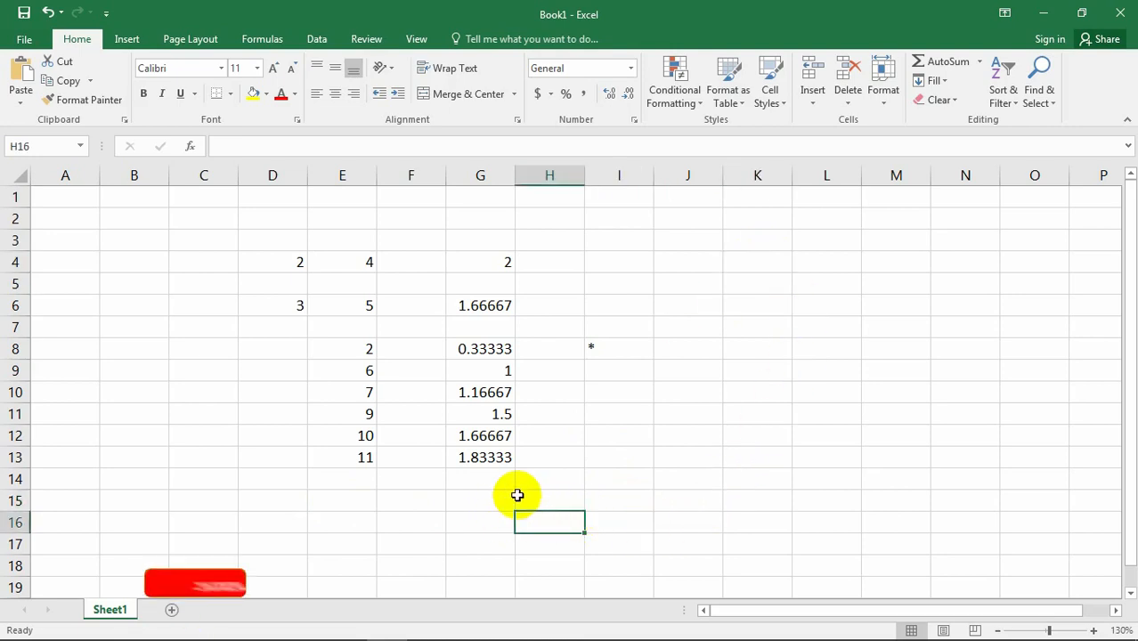
{"action": "left_click", "coordinate": [624, 498]}
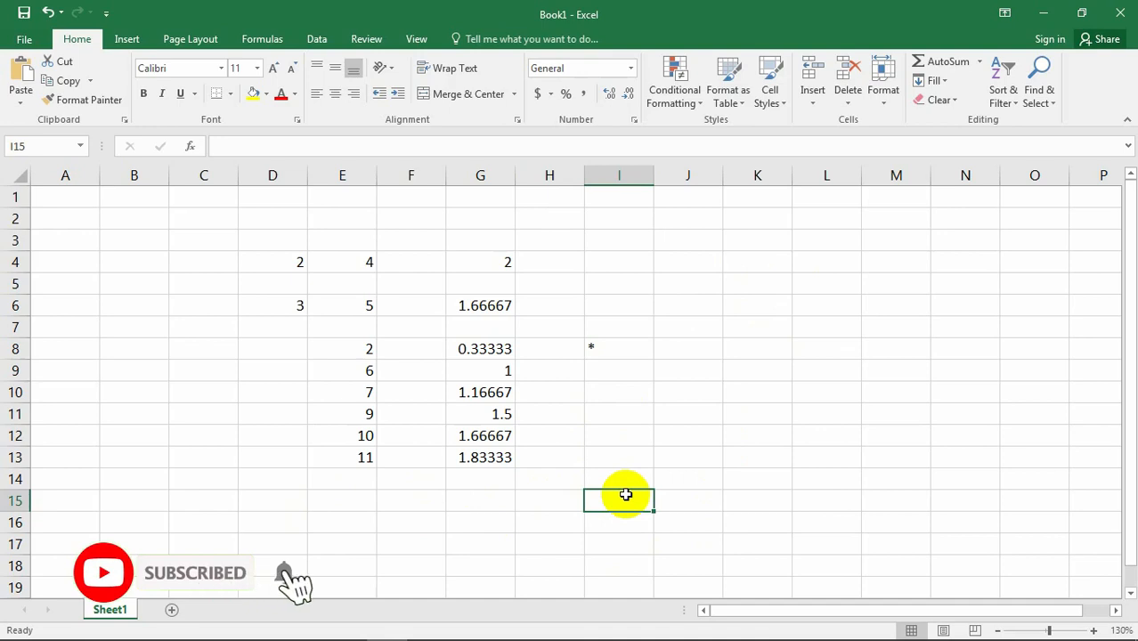
{"action": "left_click", "coordinate": [510, 499]}
{"action": "left_click", "coordinate": [692, 498]}
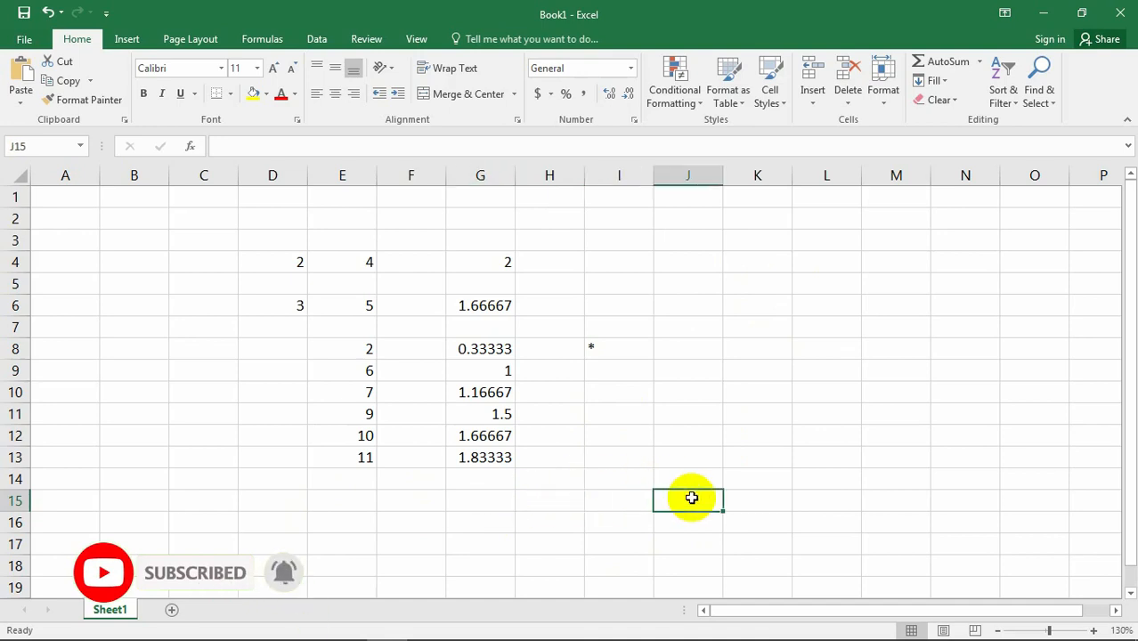
{"action": "left_click", "coordinate": [577, 498]}
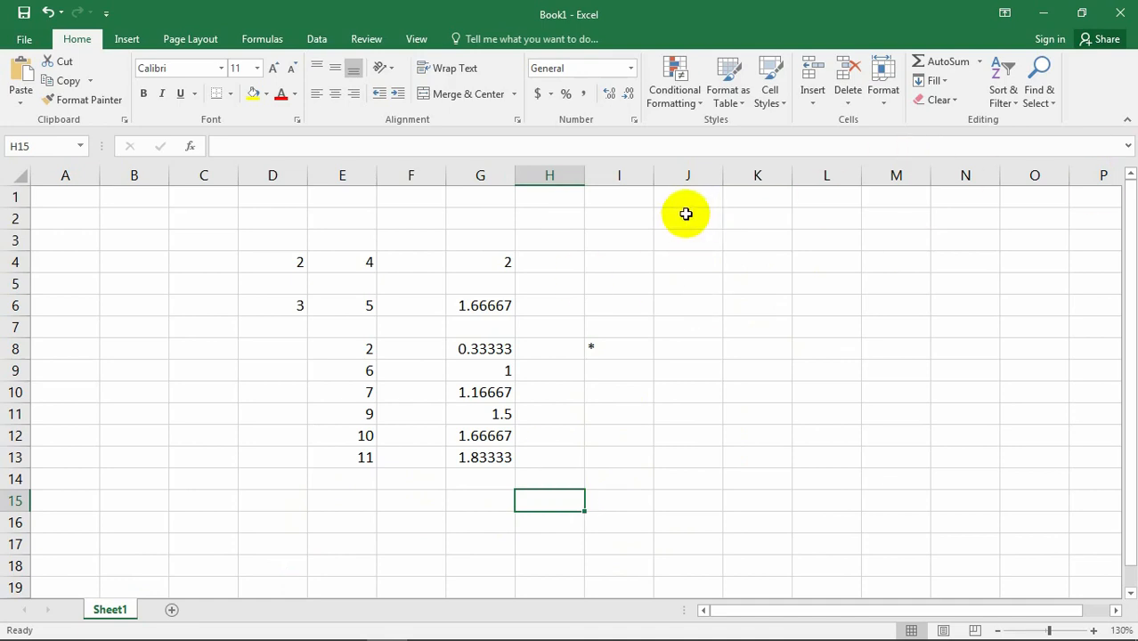
{"action": "left_click", "coordinate": [628, 495]}
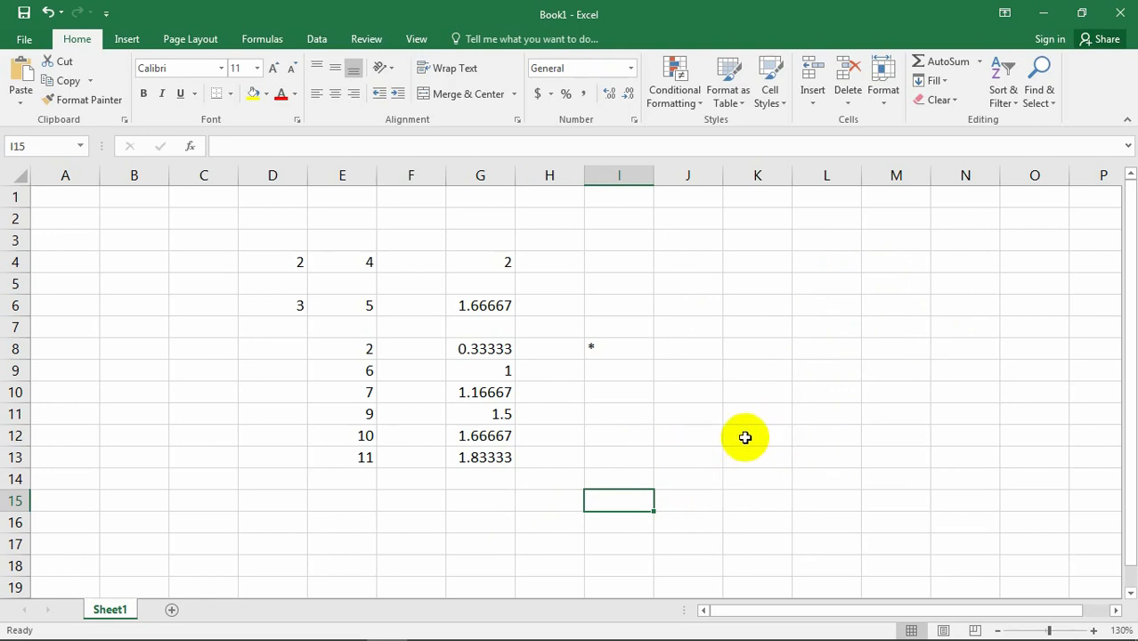
{"action": "left_click", "coordinate": [730, 392]}
{"action": "left_click", "coordinate": [730, 485]}
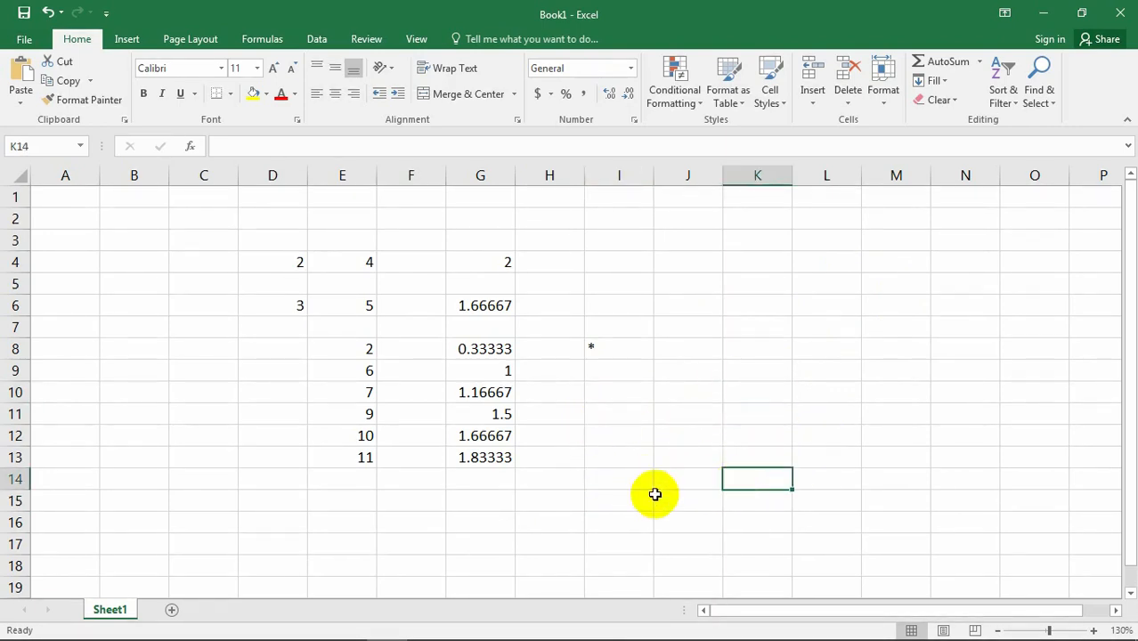
{"action": "left_click", "coordinate": [517, 519]}
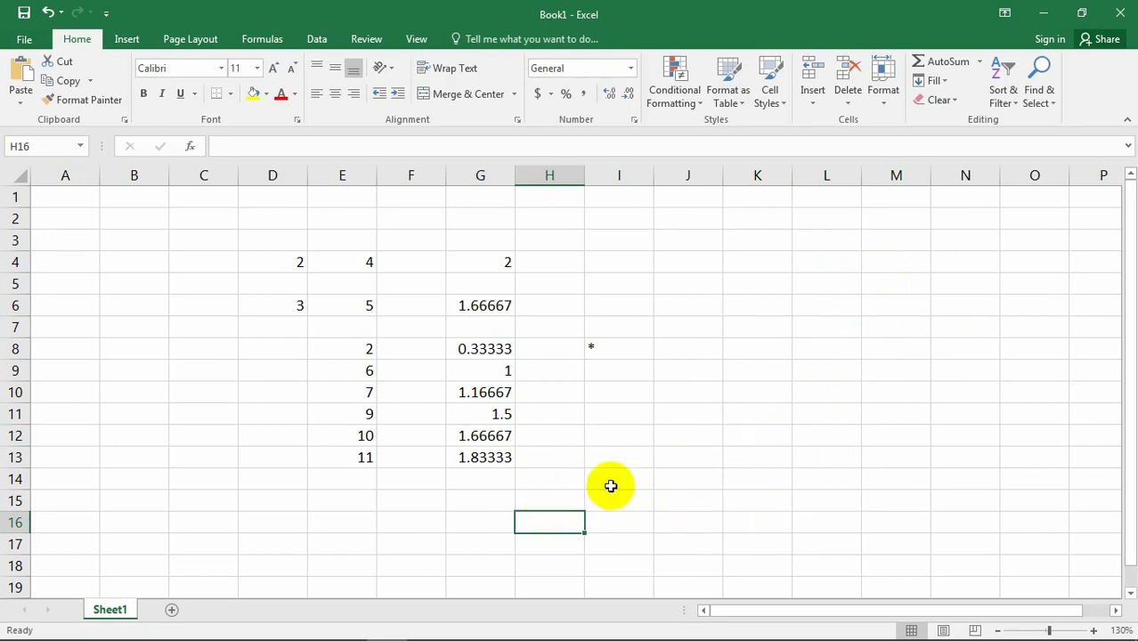
{"action": "left_click", "coordinate": [708, 476]}
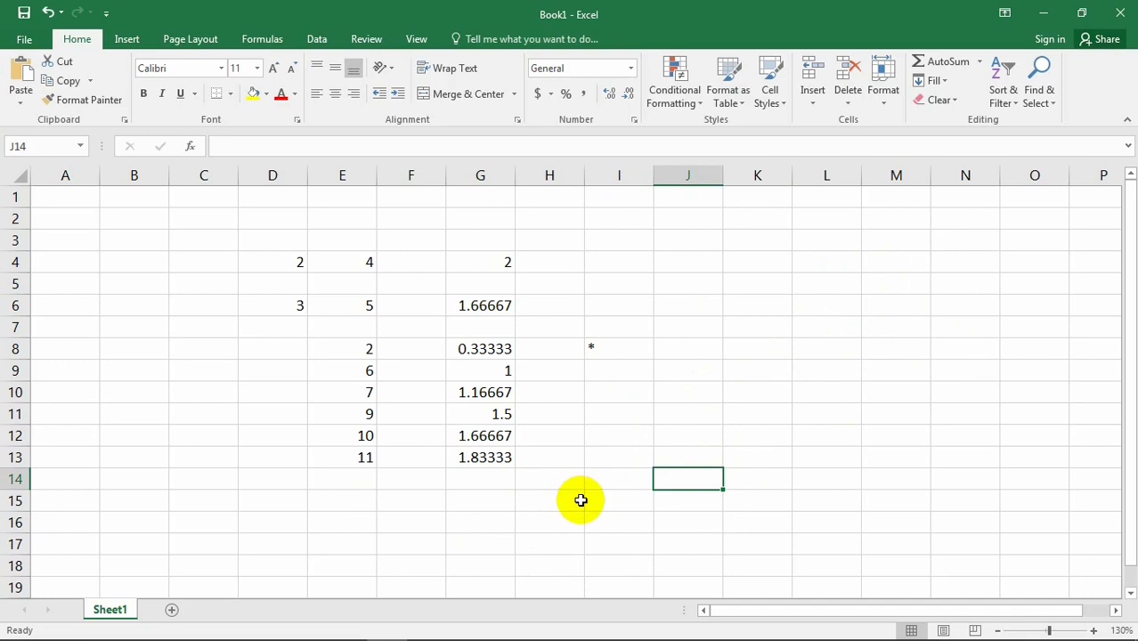